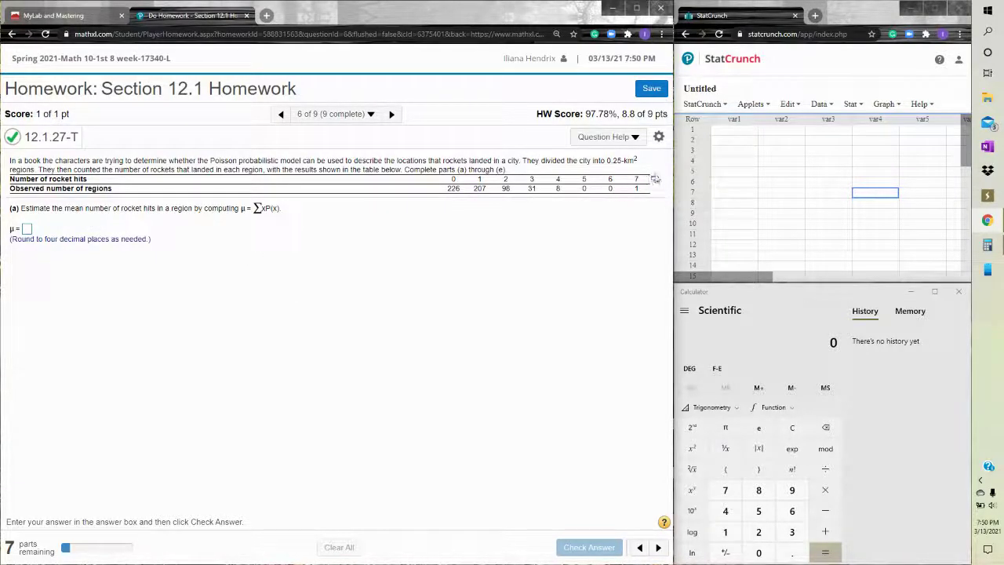
Load the rocket hits table into StatCrunch and open the custom distribution calculator
click(654, 180)
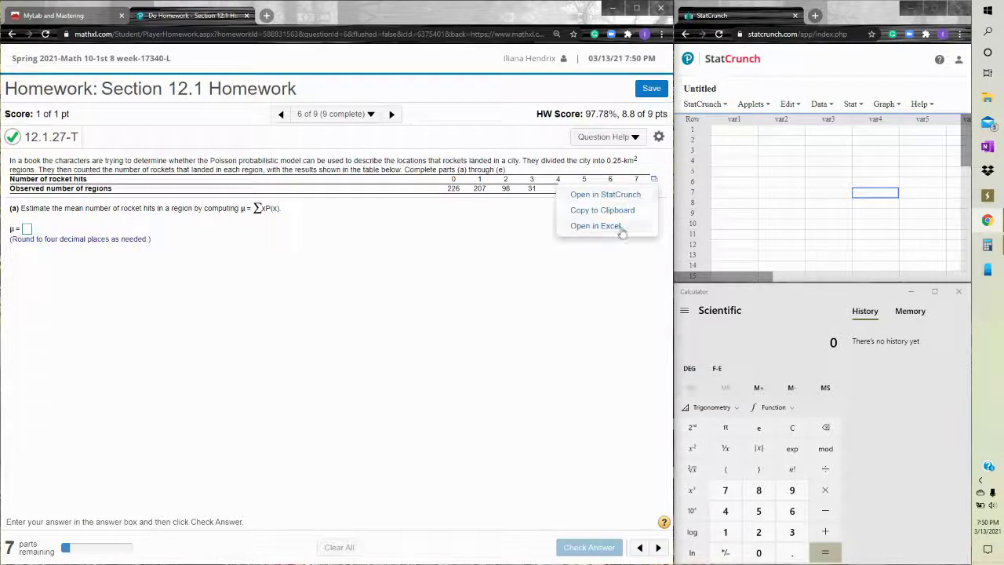
click(620, 195)
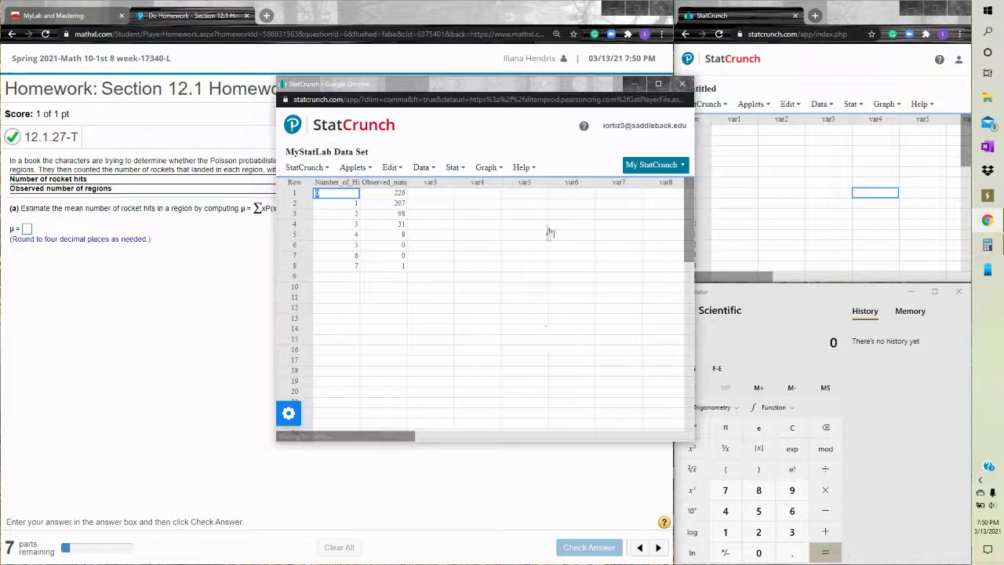
click(454, 169)
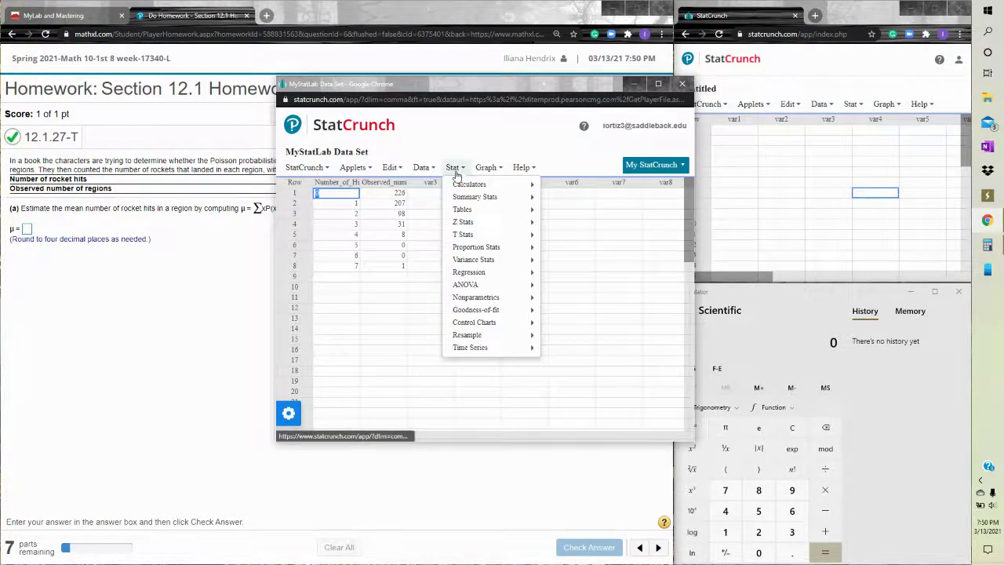
mouse_move(473, 187)
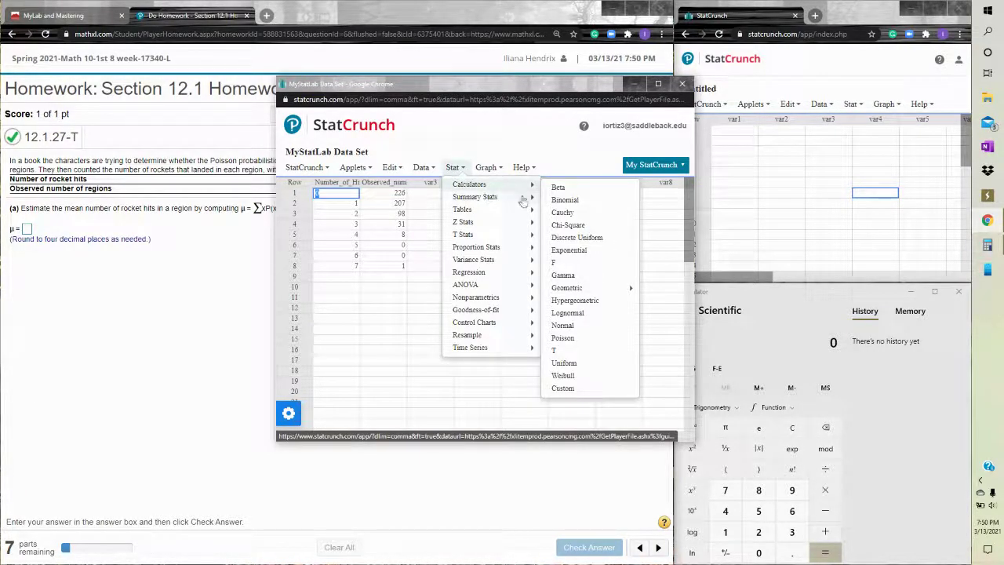
click(596, 390)
Compute the custom distribution with Number_of_Hits as values and Observed_number_of_regions as weights, and move the StatCrunch window clear of the homework
click(463, 237)
click(459, 257)
click(459, 263)
click(458, 295)
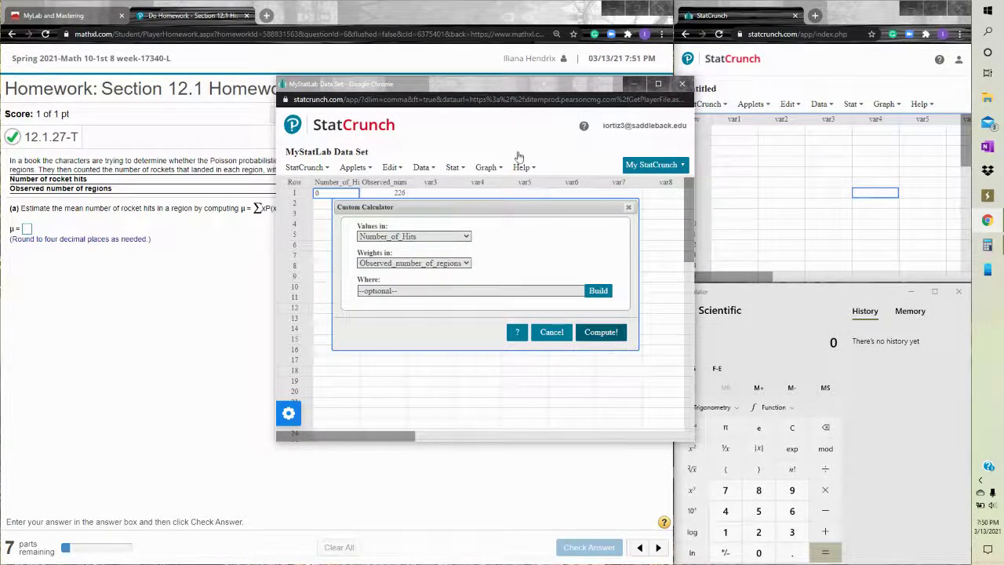
click(601, 332)
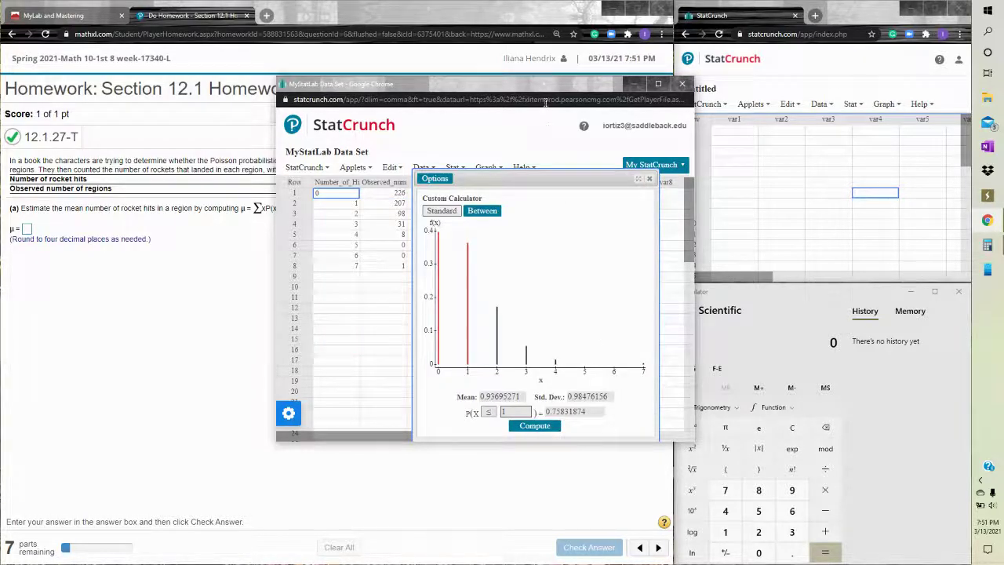
drag(527, 88, 997, 3)
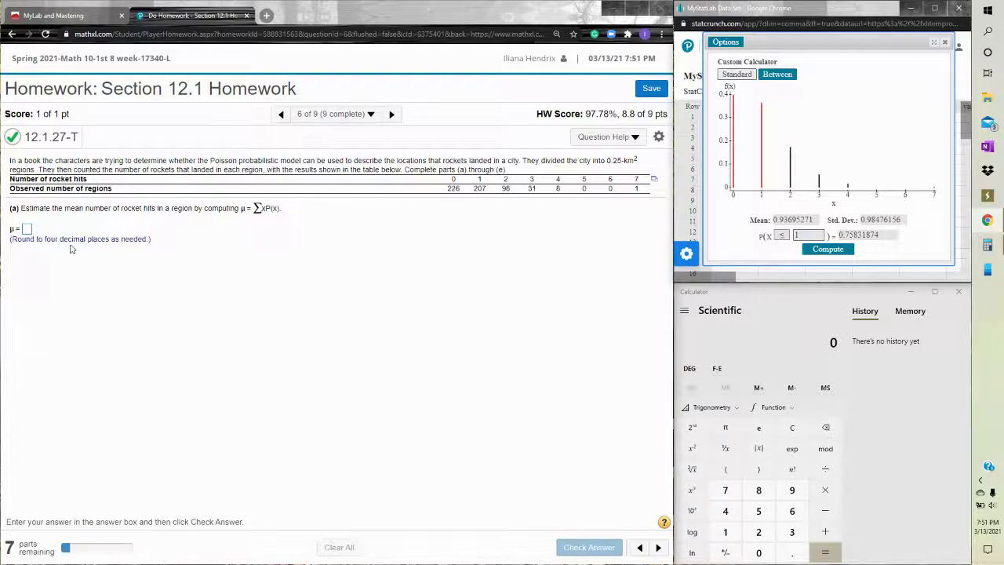
Answer part (a) with a mean of 0.937 and submit it for checking
click(27, 229)
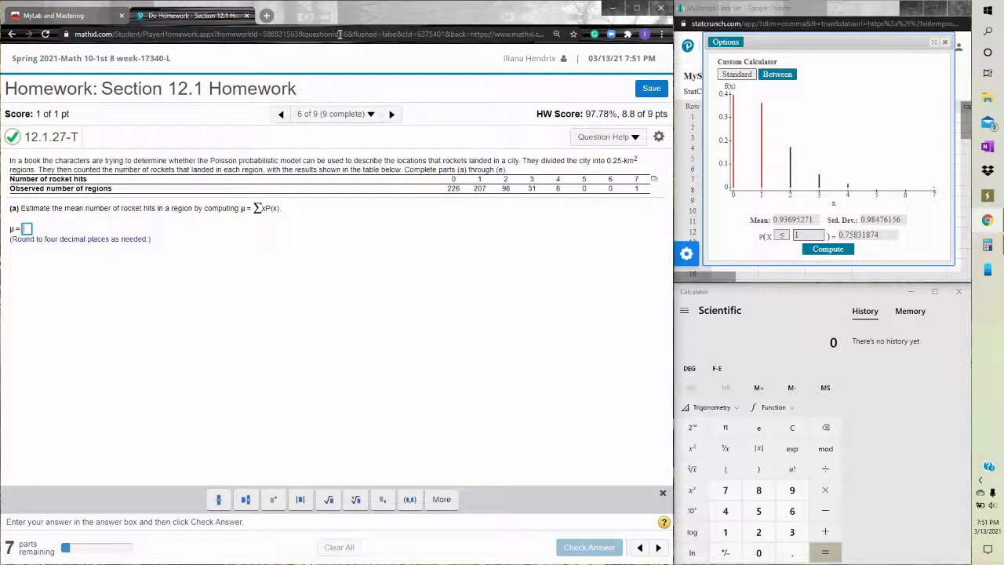
text(0.937)
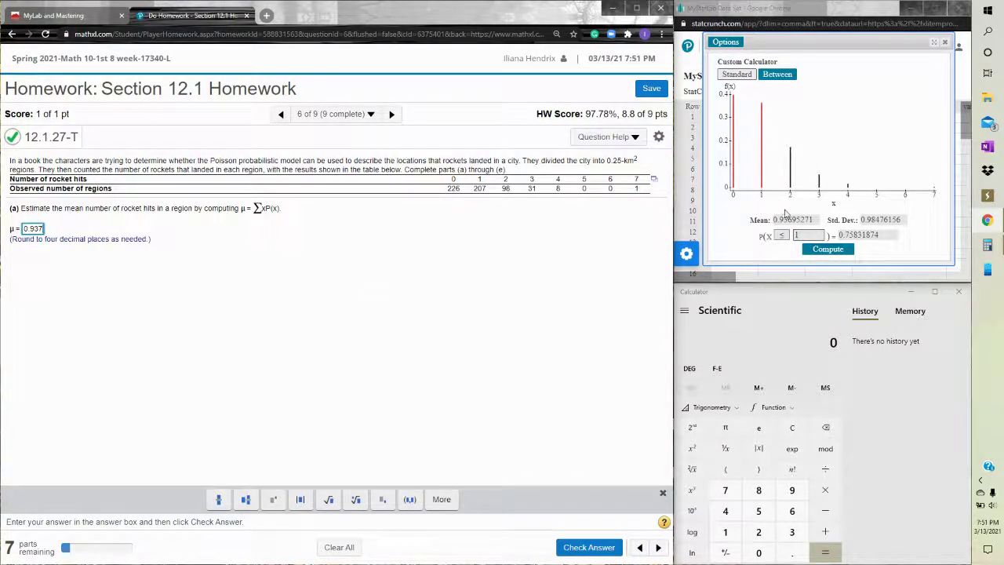
click(73, 476)
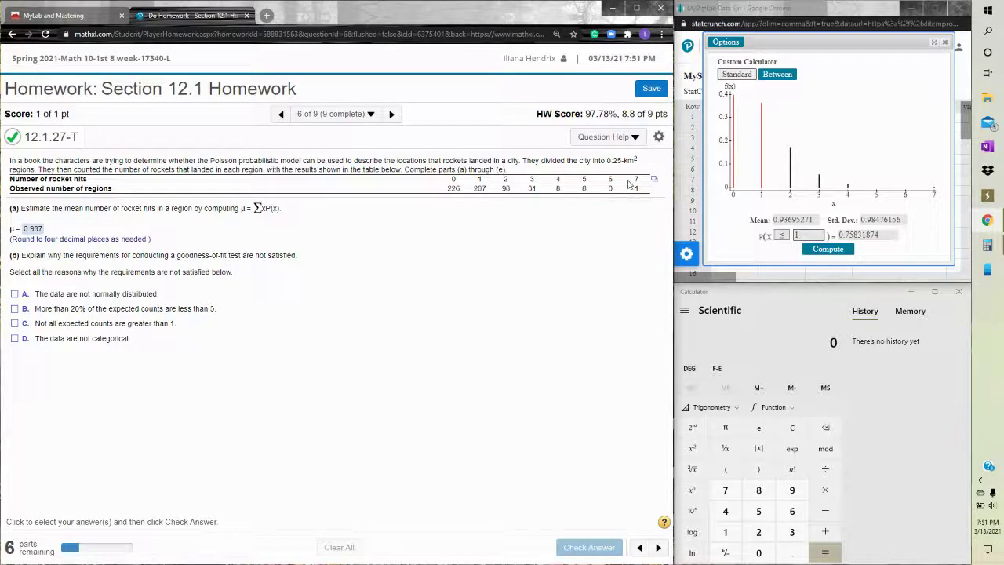
Answer part (b) by selecting reasons B and C about the expected counts, and check the answer
click(15, 309)
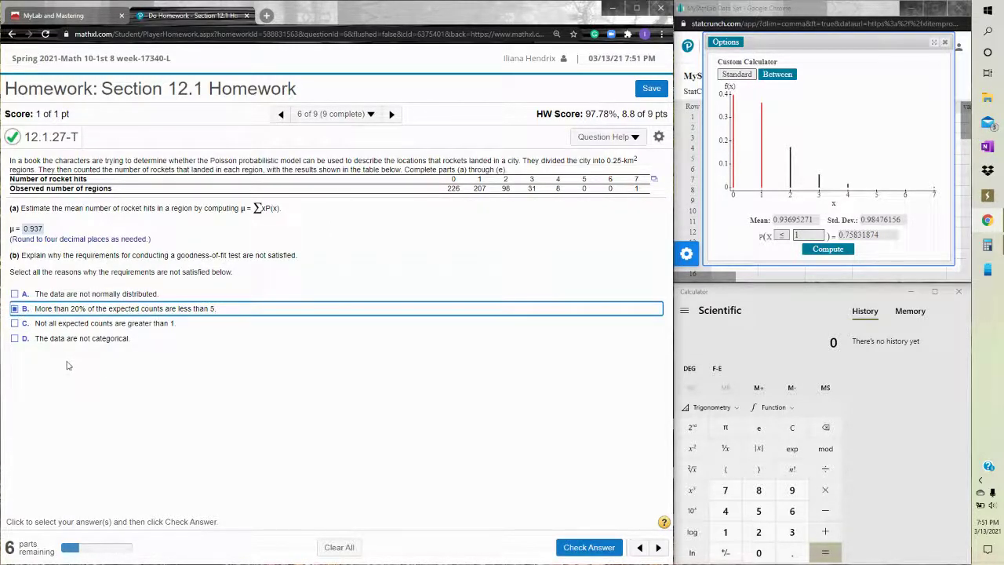
click(14, 324)
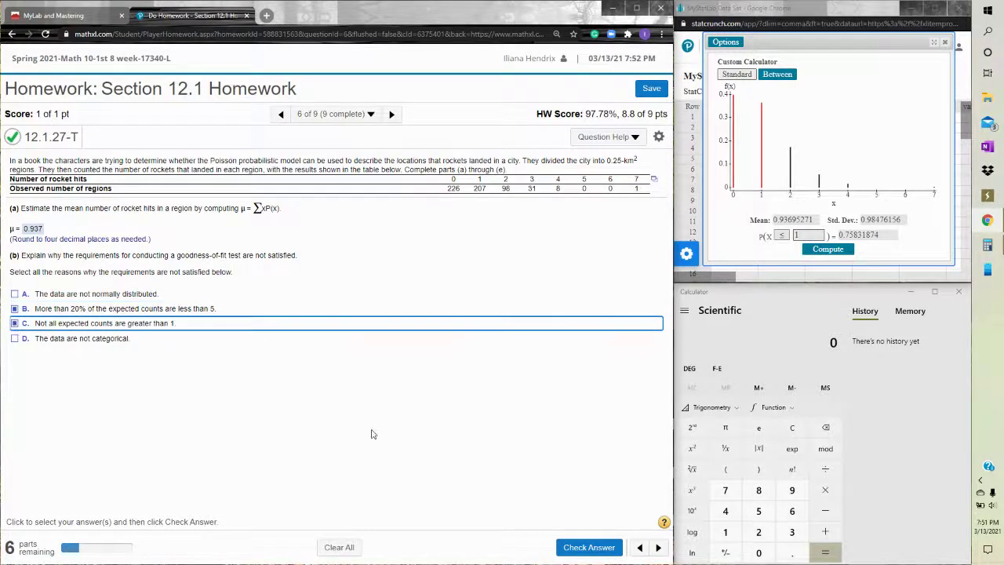
click(591, 552)
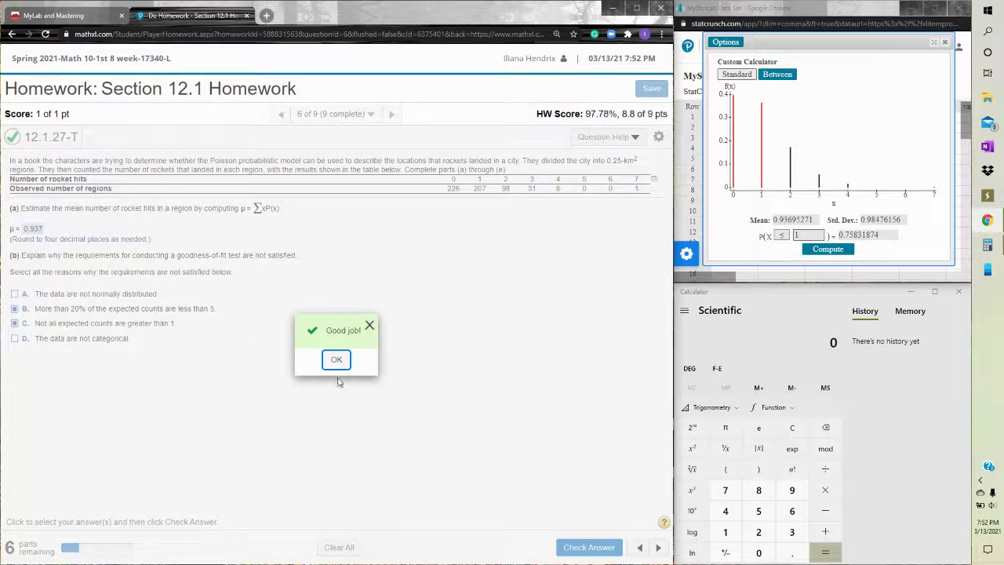
click(334, 359)
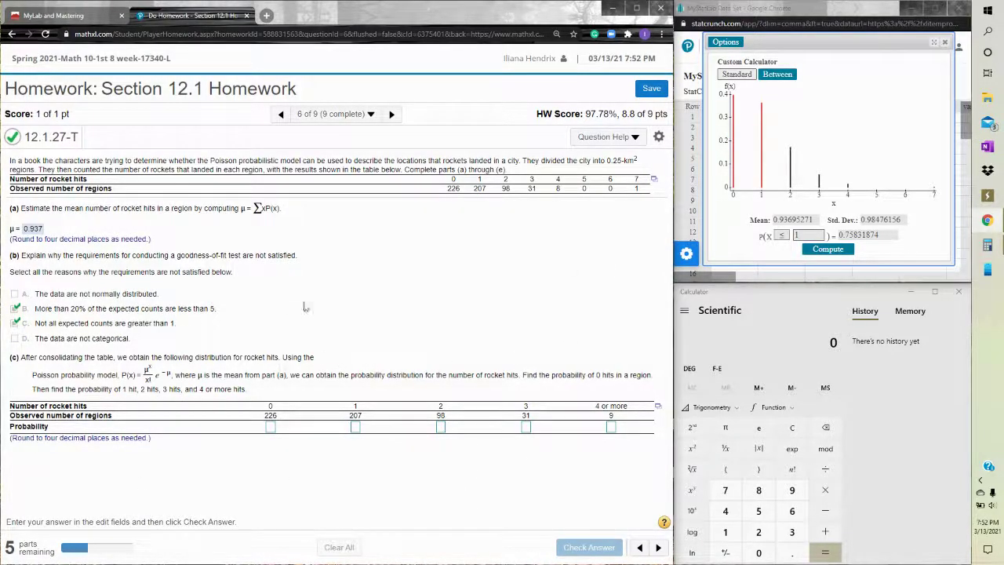
Replace the custom calculator with a Poisson calculator and set its mean to 0.937
click(947, 44)
click(853, 92)
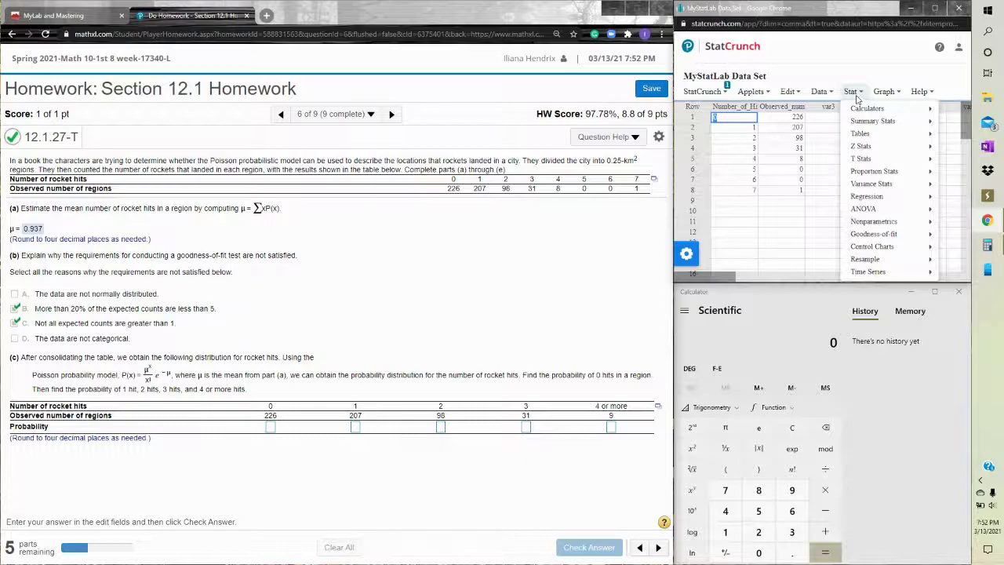
mouse_move(861, 117)
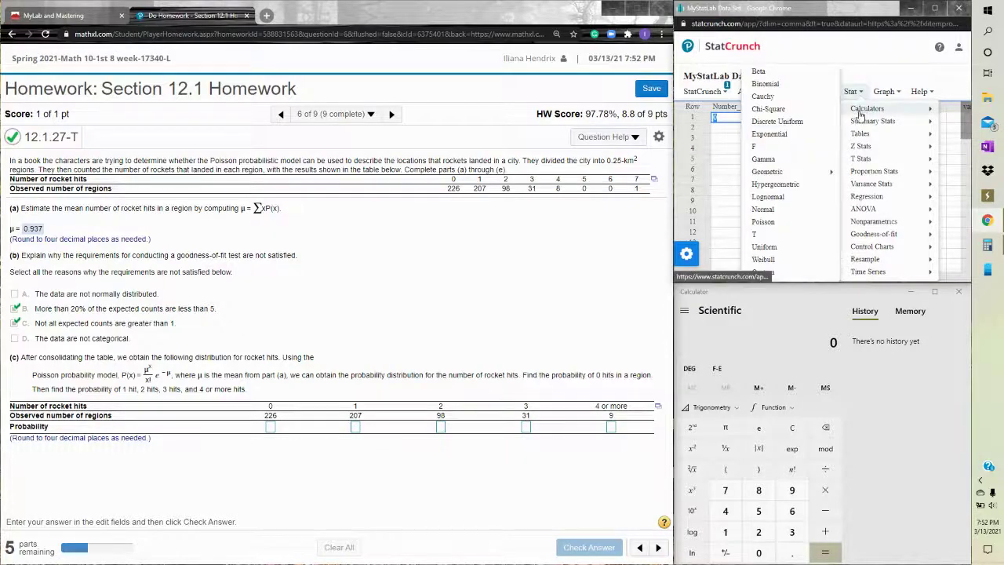
click(784, 224)
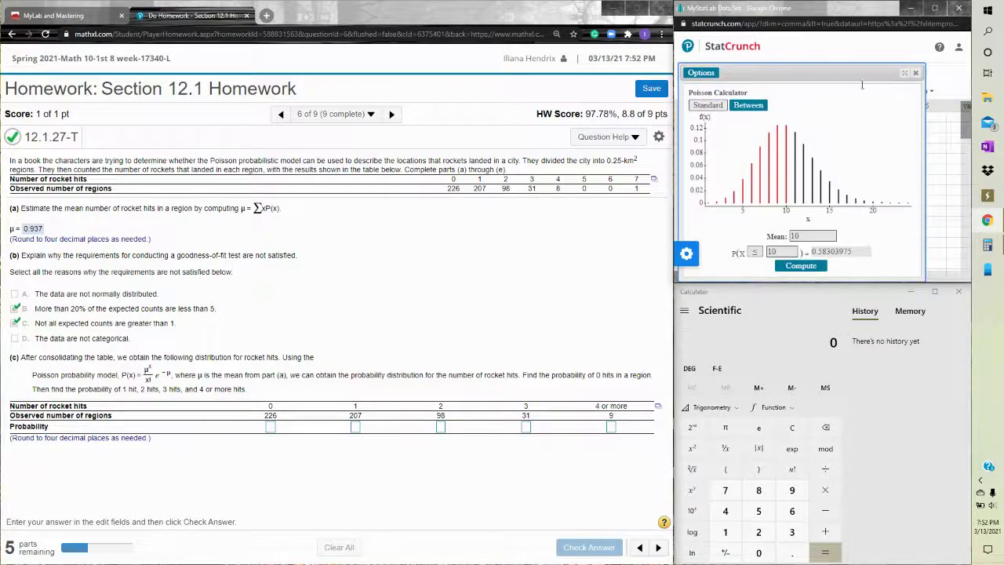
drag(873, 73, 913, 43)
double_click(854, 205)
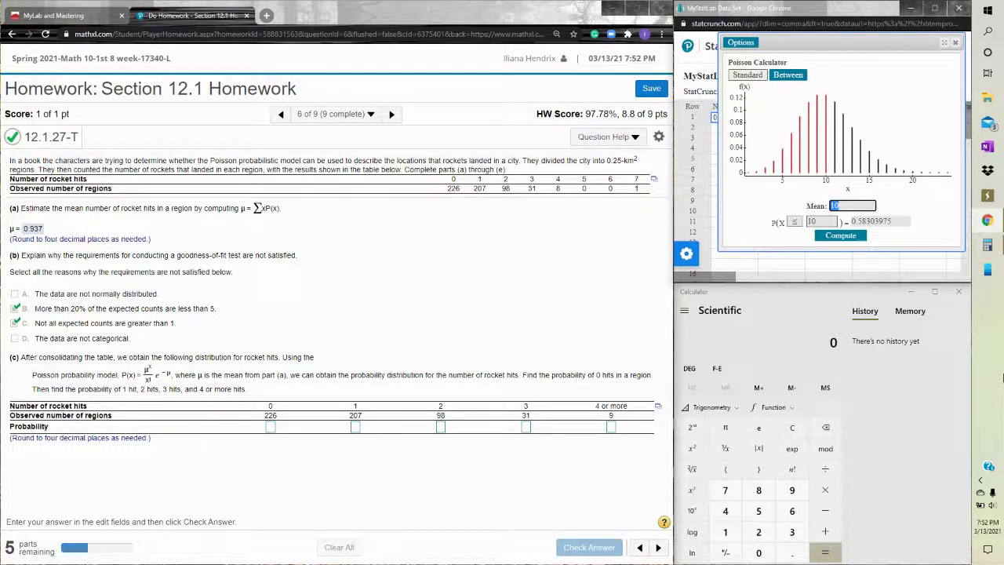
text(0.937)
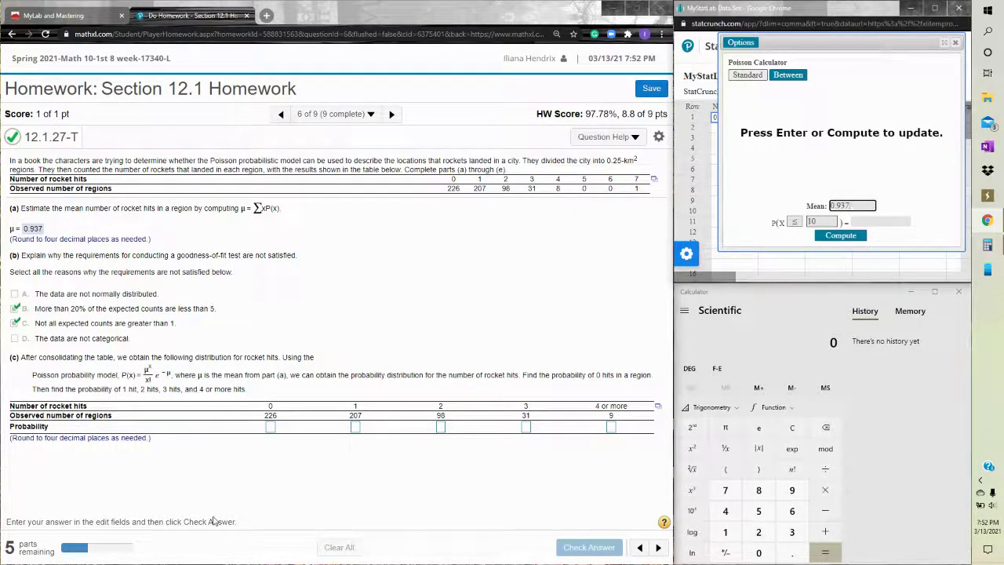
Switch the Poisson calculator to an interval probability and compute it for X from 0 to 0.5
click(796, 222)
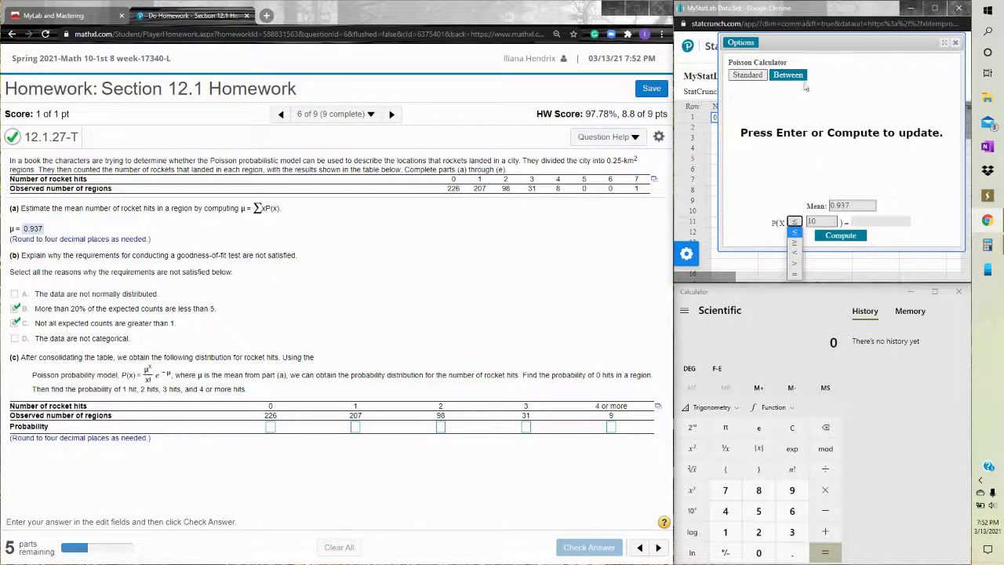
click(755, 75)
click(788, 222)
text(0.5)
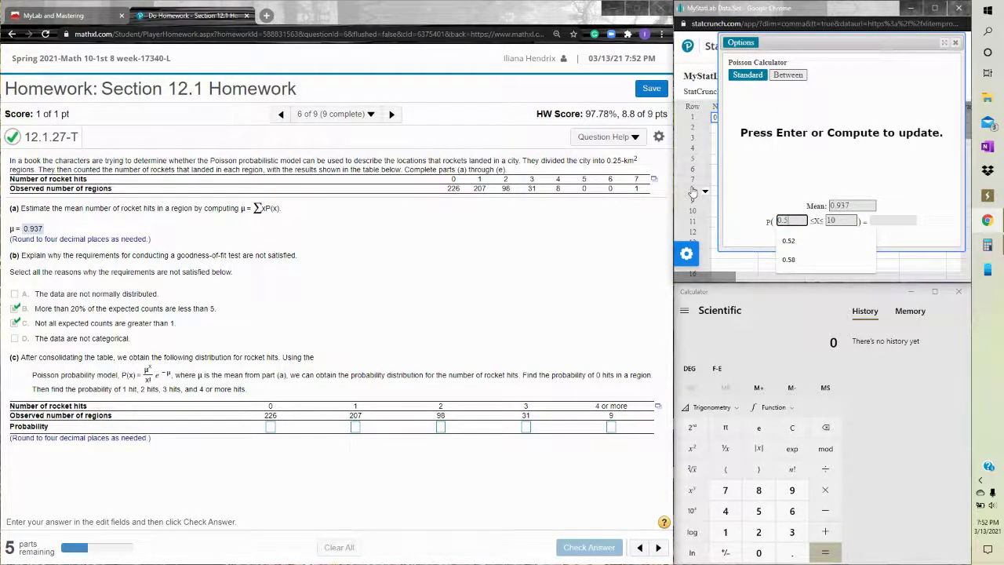
key(Tab)
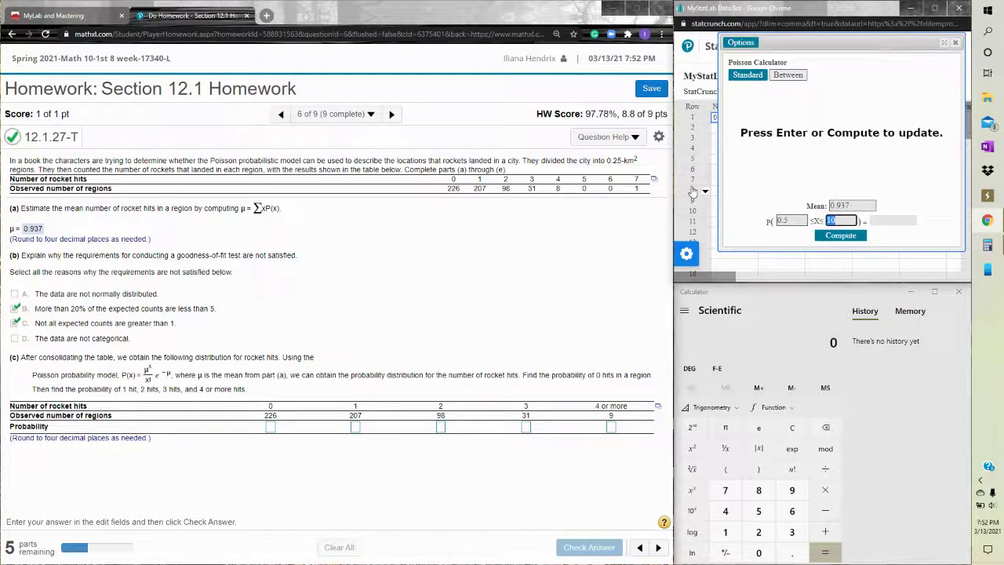
key(shift+Tab)
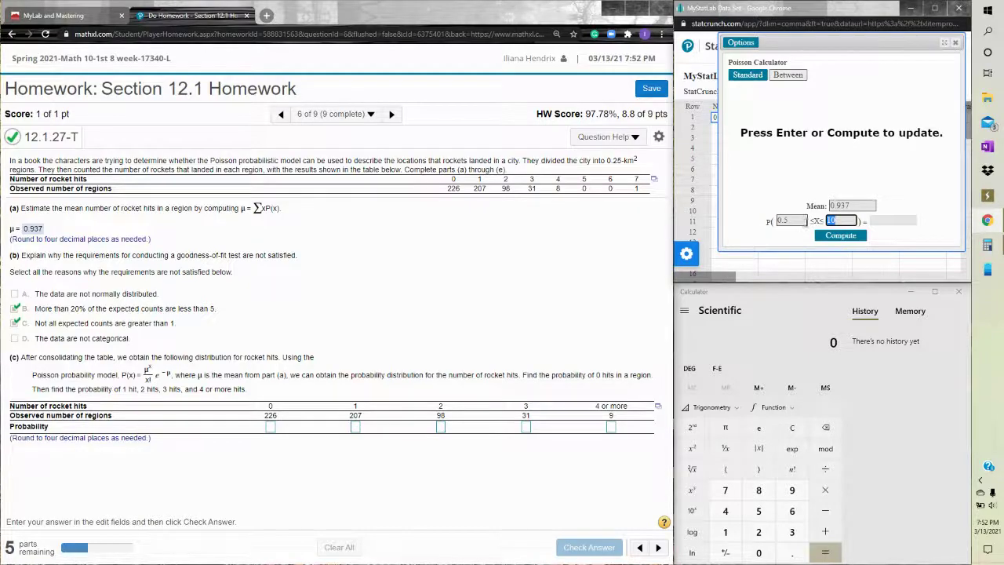
text(0)
key(Tab)
text(0.5)
key(Return)
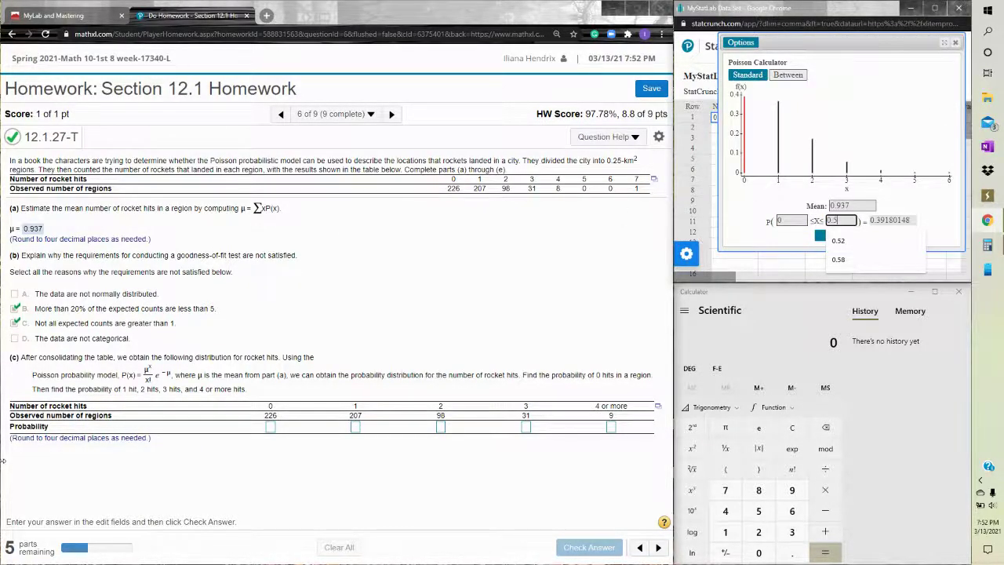
Enter 0.3918 as the probability of 0 hits in the part (c) table
click(270, 427)
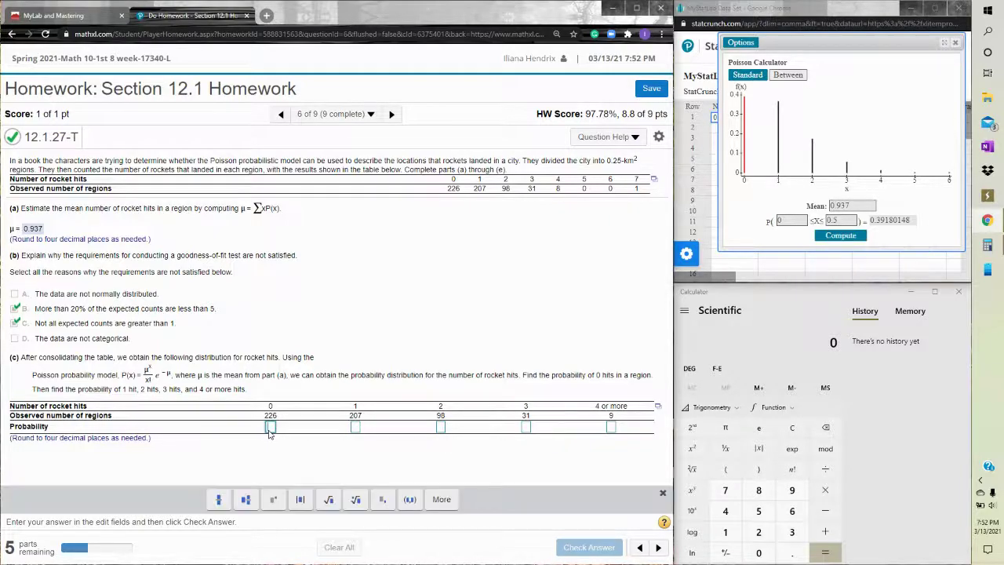
text(0.3918)
key(Tab)
Compute the Poisson probability for X between 0.5 and 1.5
click(791, 221)
text(.5)
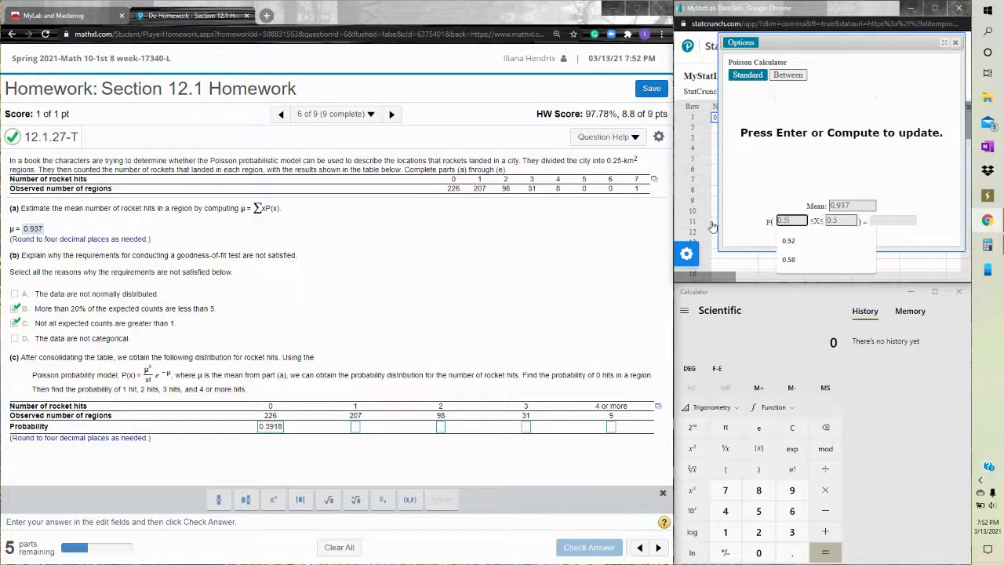
key(Tab)
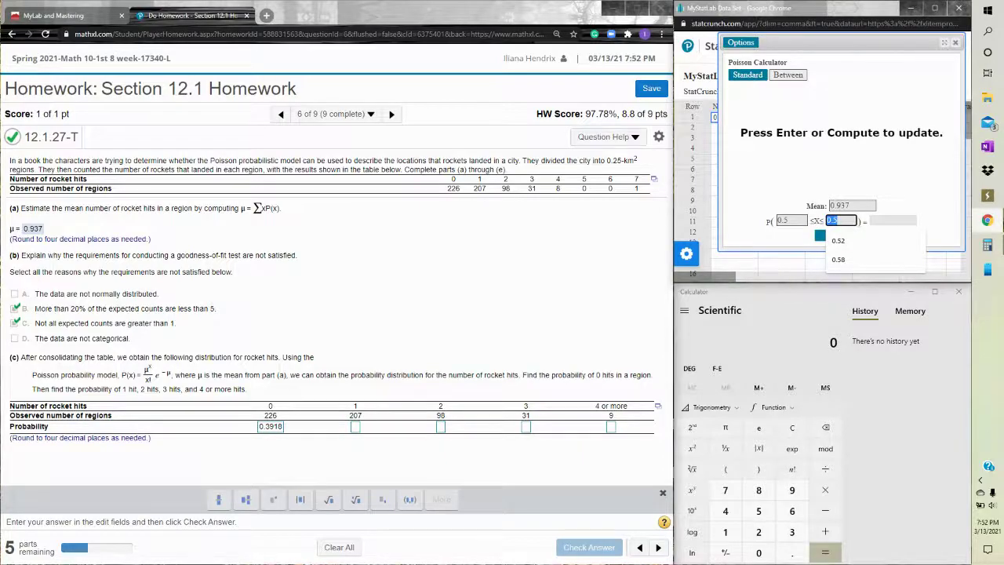
text(1.5)
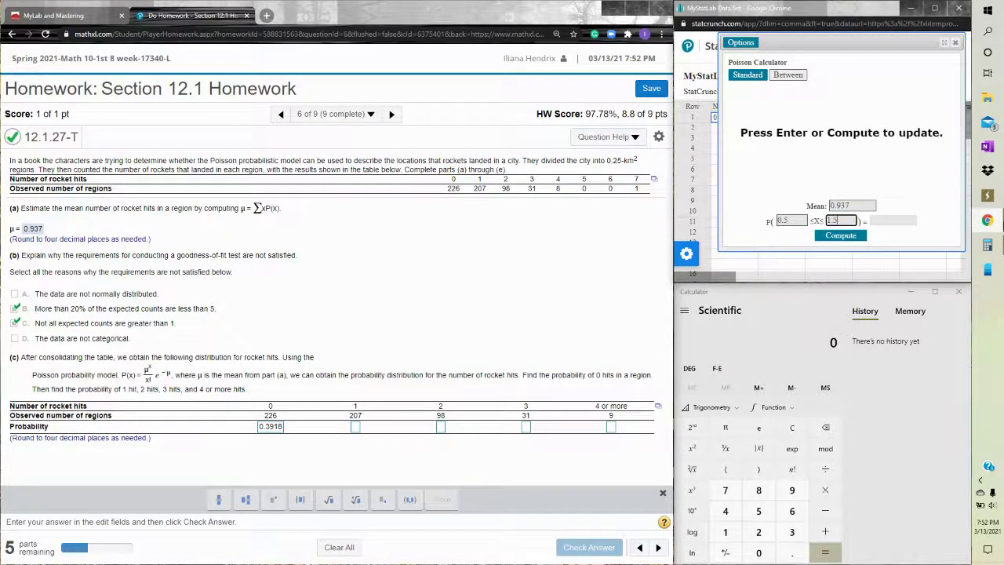
key(Return)
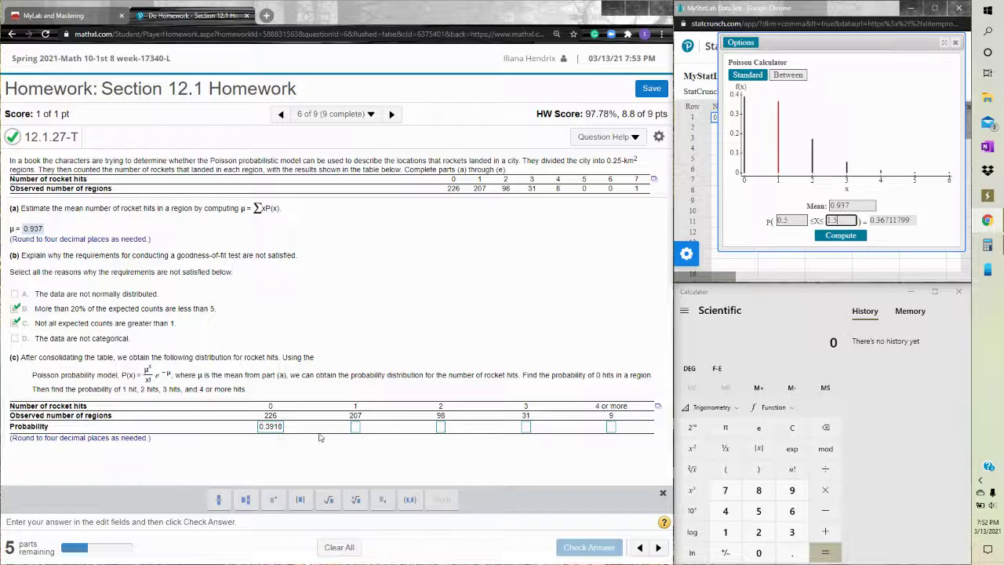
Enter 0.3671 as the probability of 1 hit in the part (c) table
click(357, 427)
text(0.367)
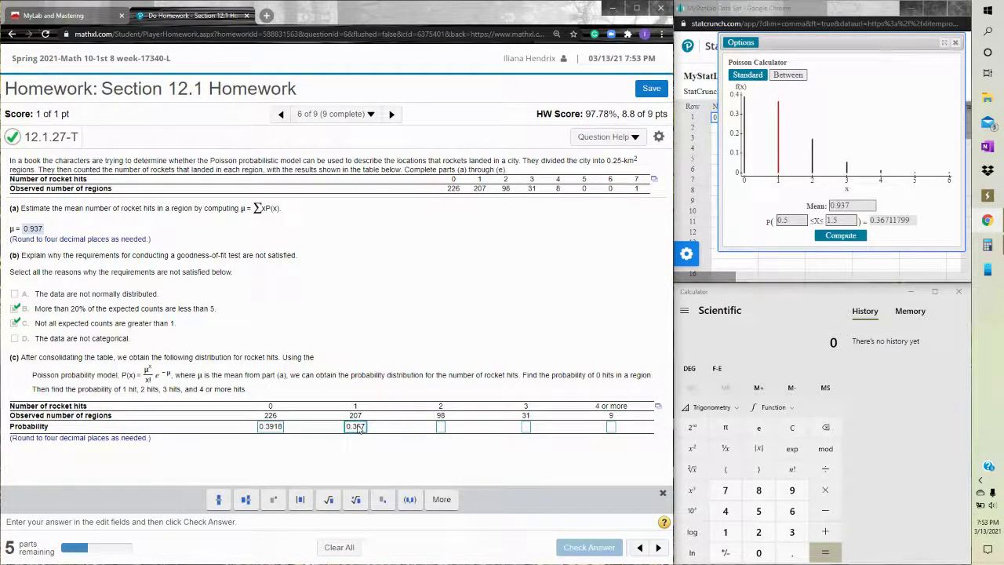
text(1)
key(Tab)
Compute the Poisson probability for X between 1.5 and 2.5
double_click(785, 221)
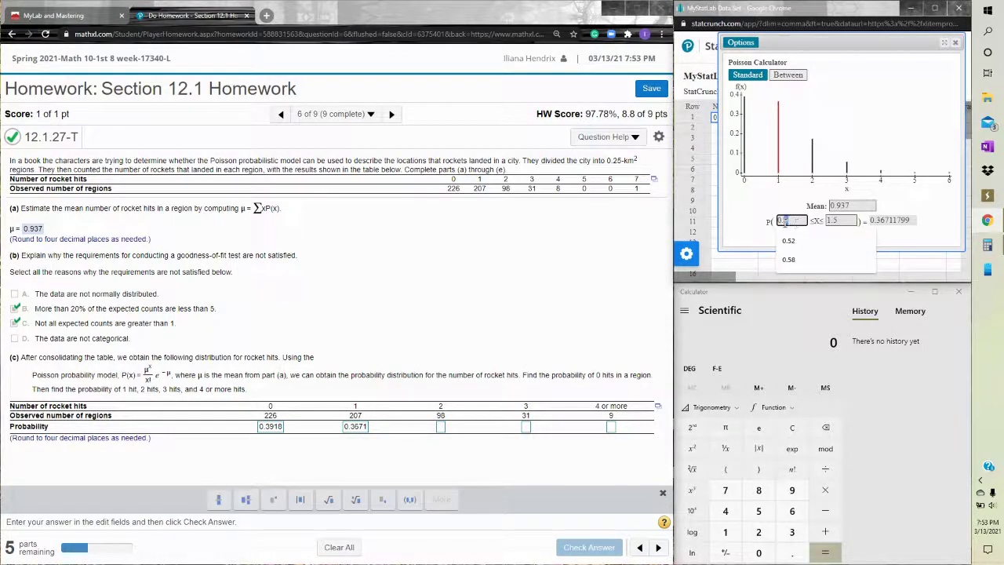
text(1)
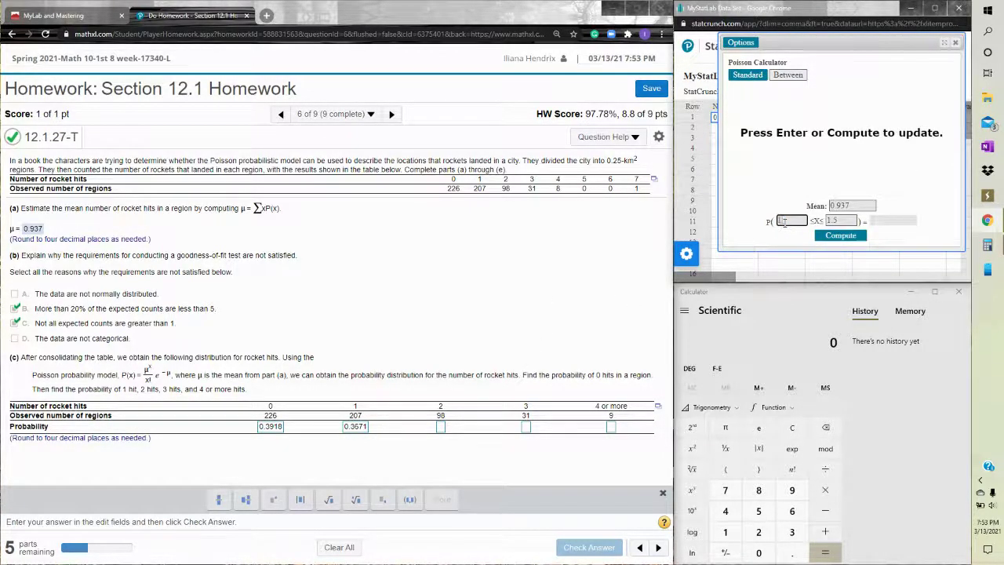
key(Tab)
text(2.5)
key(Return)
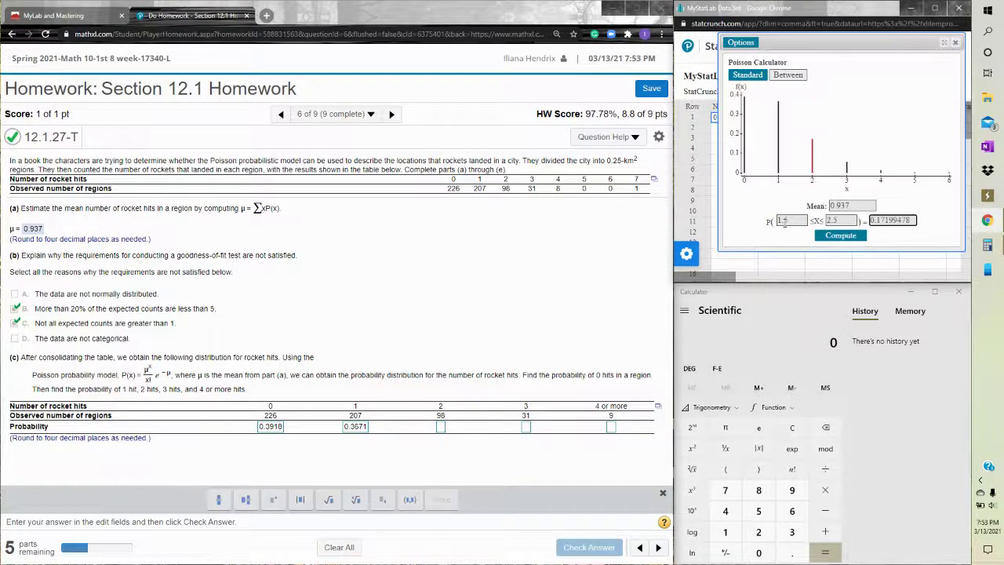
Enter 0.172 as the probability of 2 hits in the part (c) table
click(441, 427)
text(0.172)
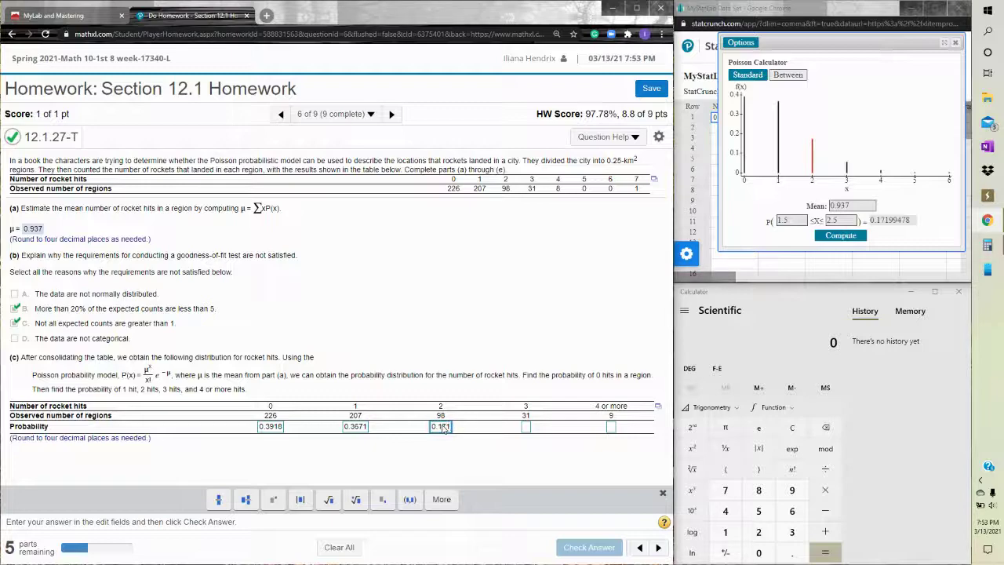
key(BackSpace)
text(2)
key(Tab)
Compute the Poisson probability for X between 2.5 and 3.5
double_click(793, 219)
text(2.5)
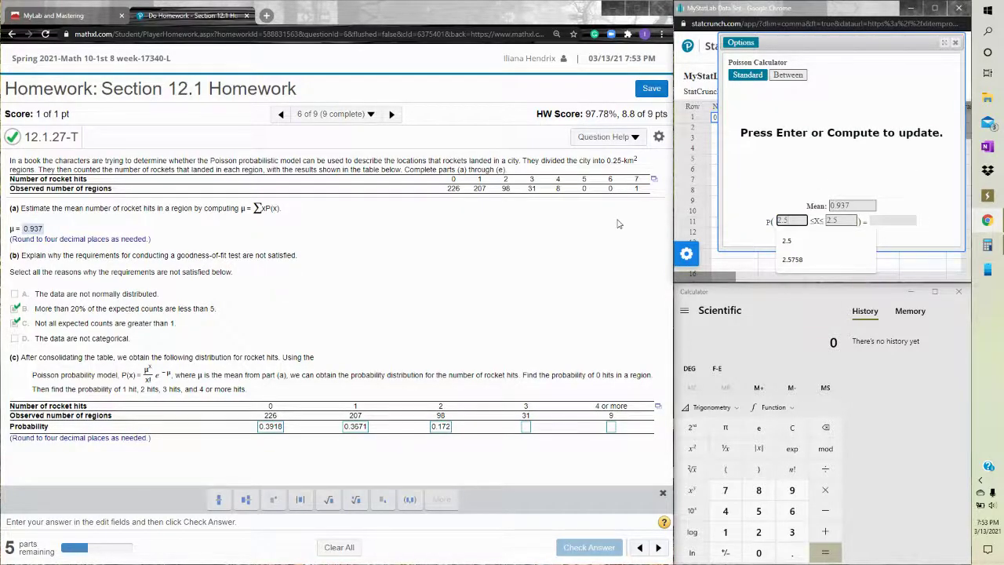
double_click(843, 221)
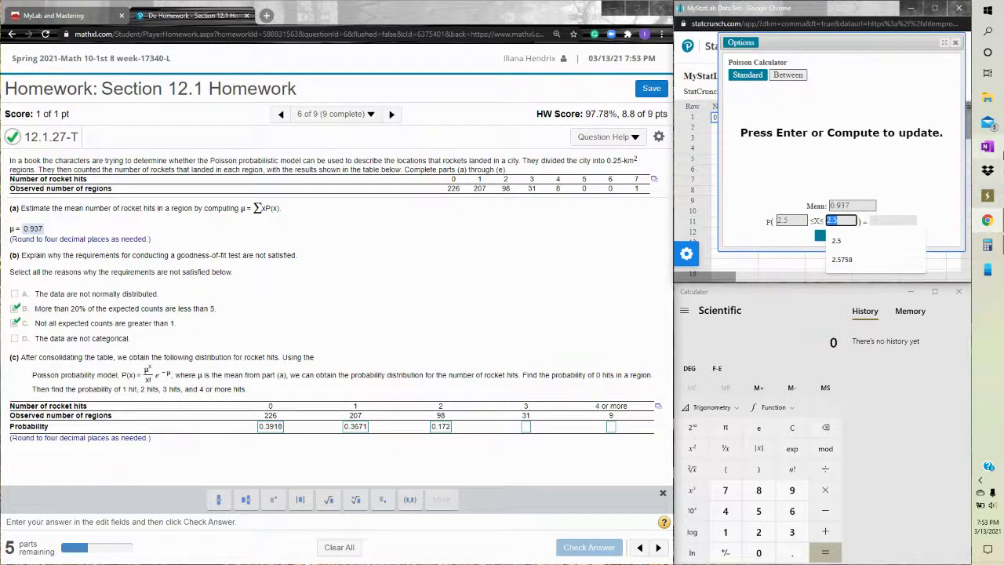
text(3.5)
key(Return)
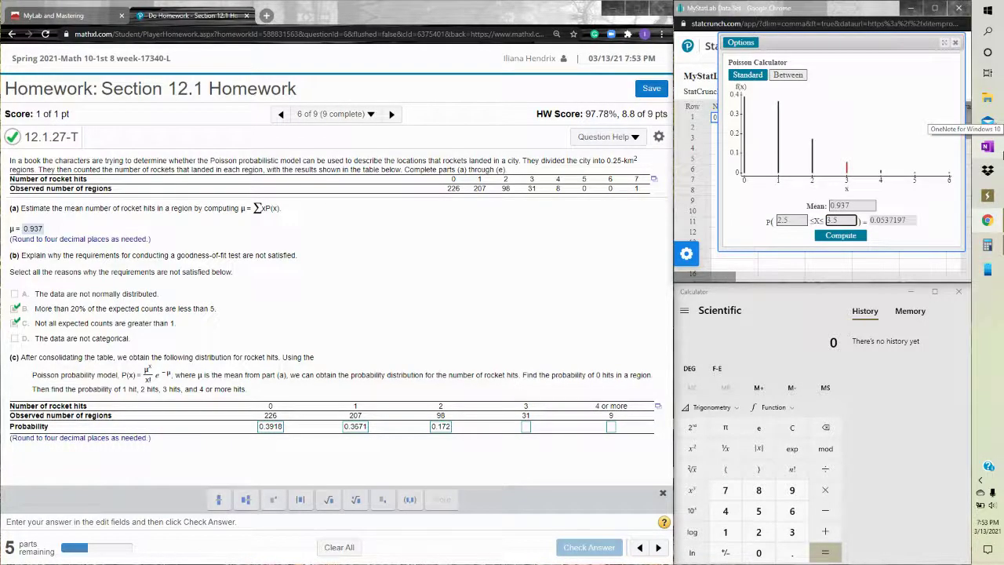
Enter 0.0537 as the probability of 3 hits in the part (c) table
click(527, 427)
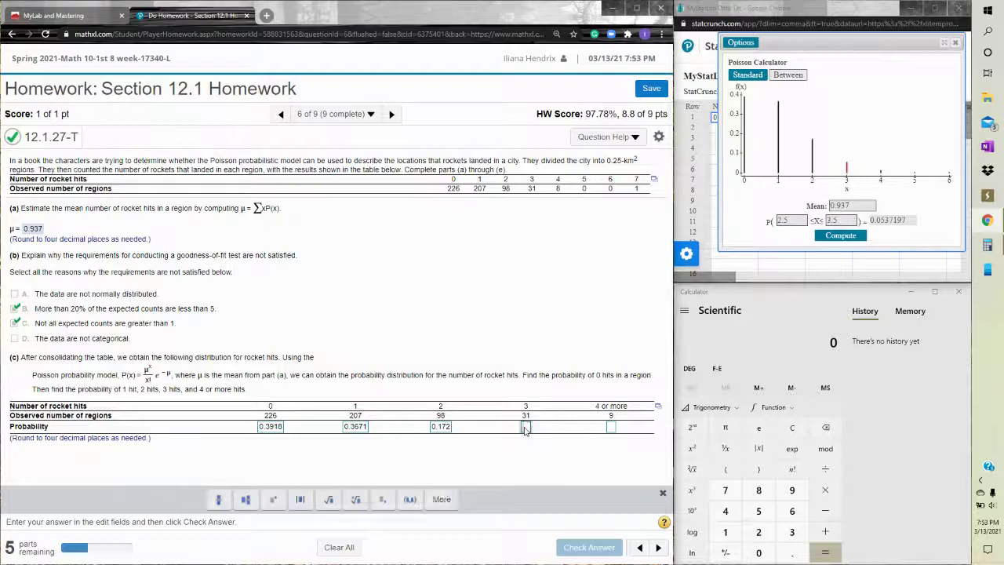
text(0)
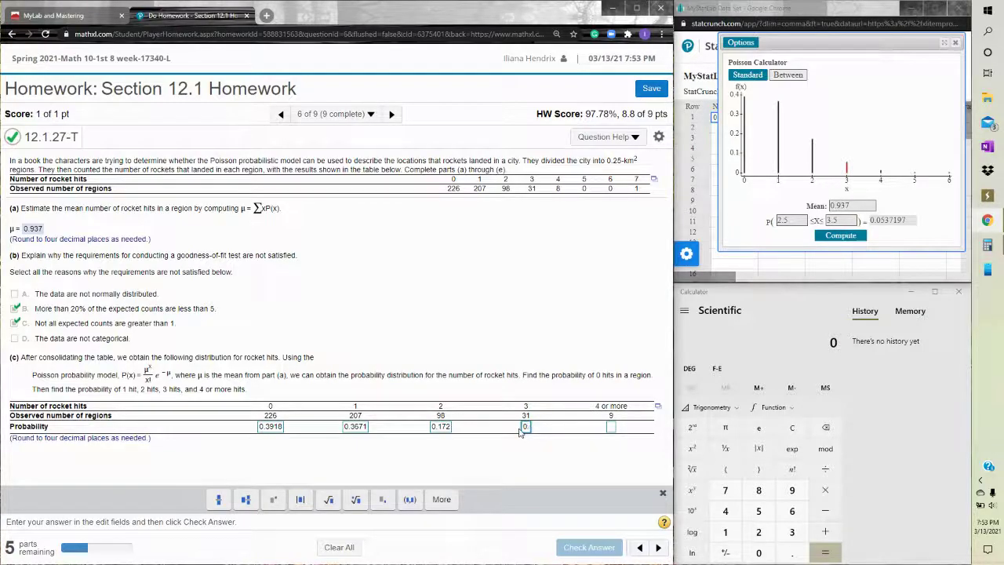
text(.0537)
key(Tab)
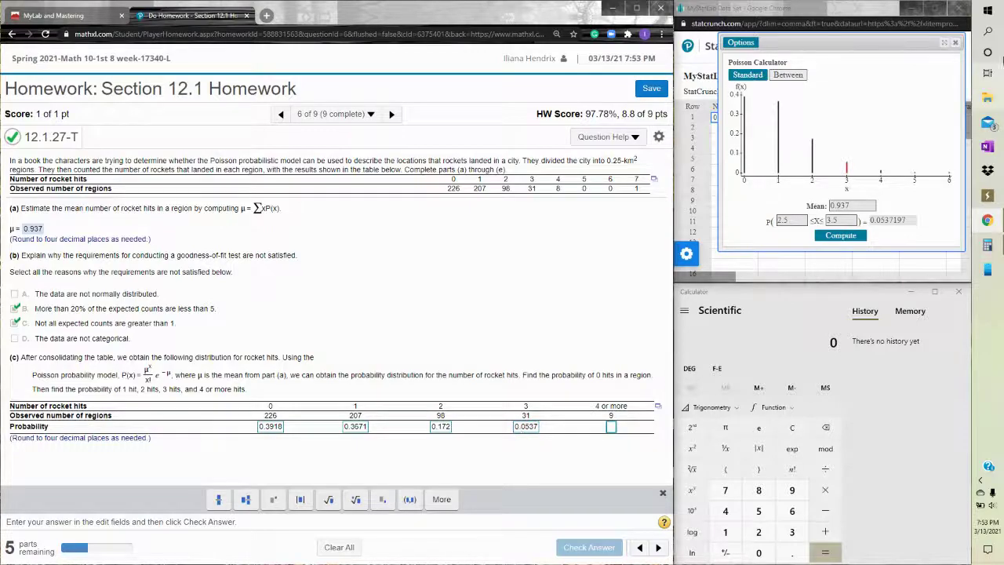
Switch the Poisson calculator to the standard mode and compute the probability for X ≥ 3.5
click(747, 75)
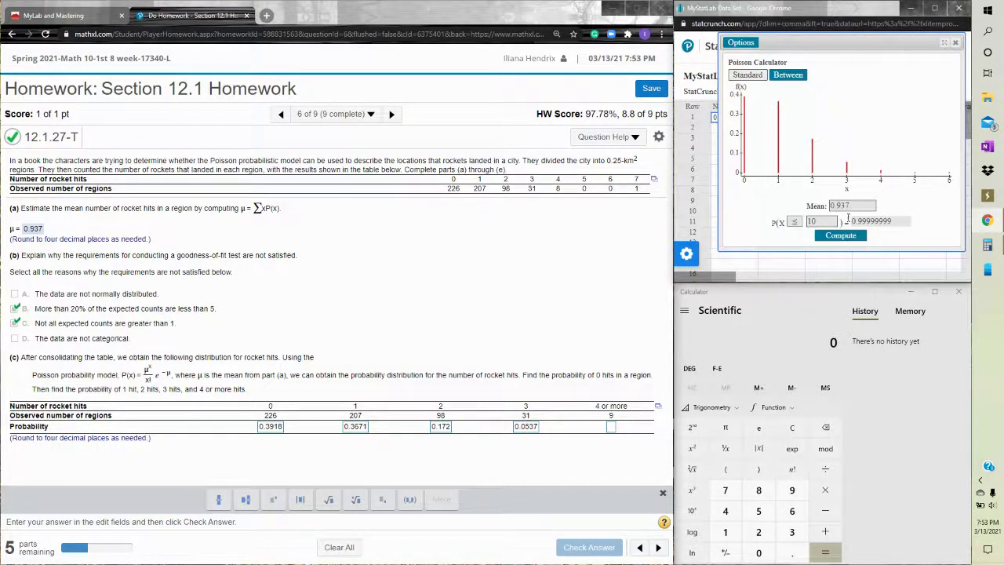
click(794, 223)
click(795, 251)
drag(818, 222, 768, 222)
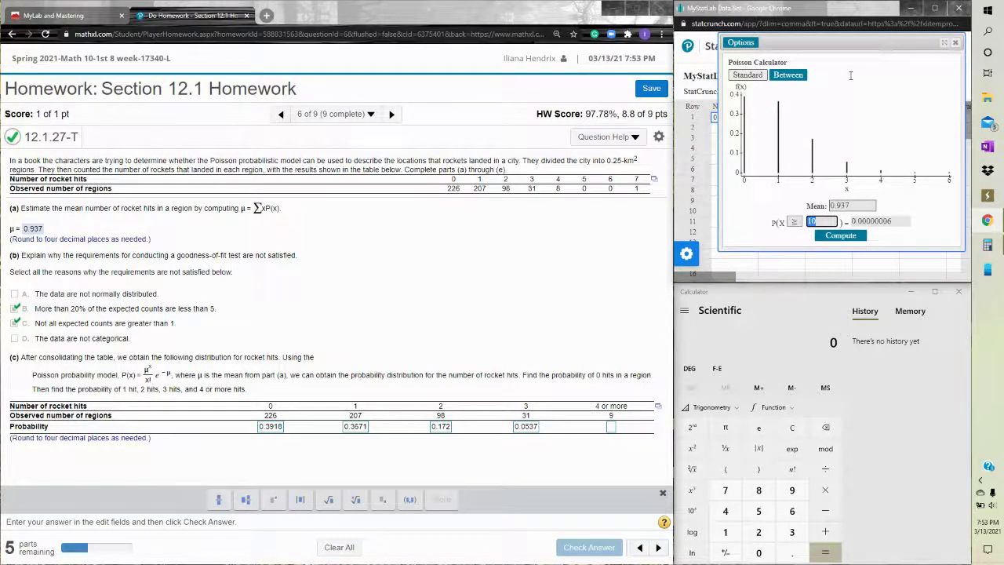
text(3.5)
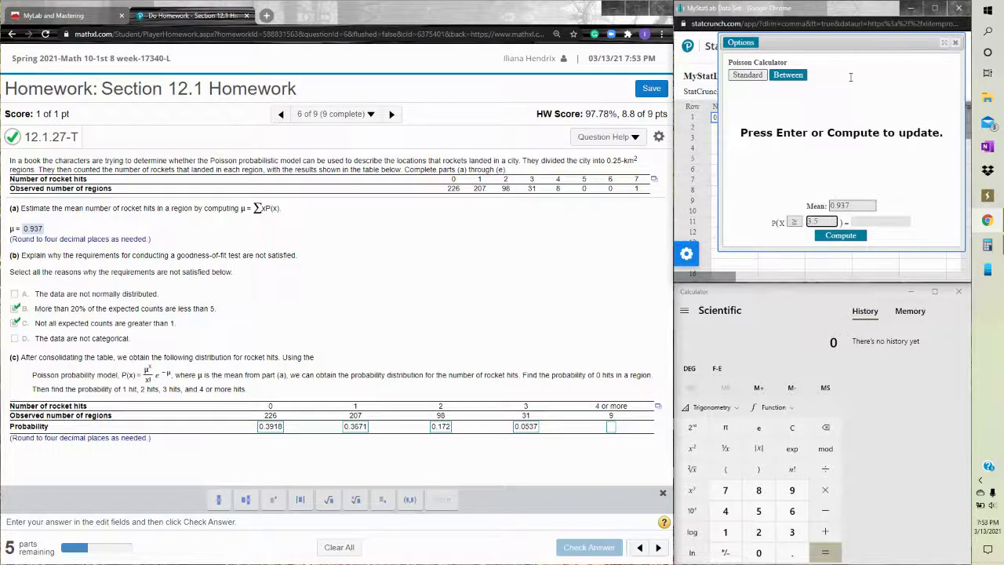
click(856, 238)
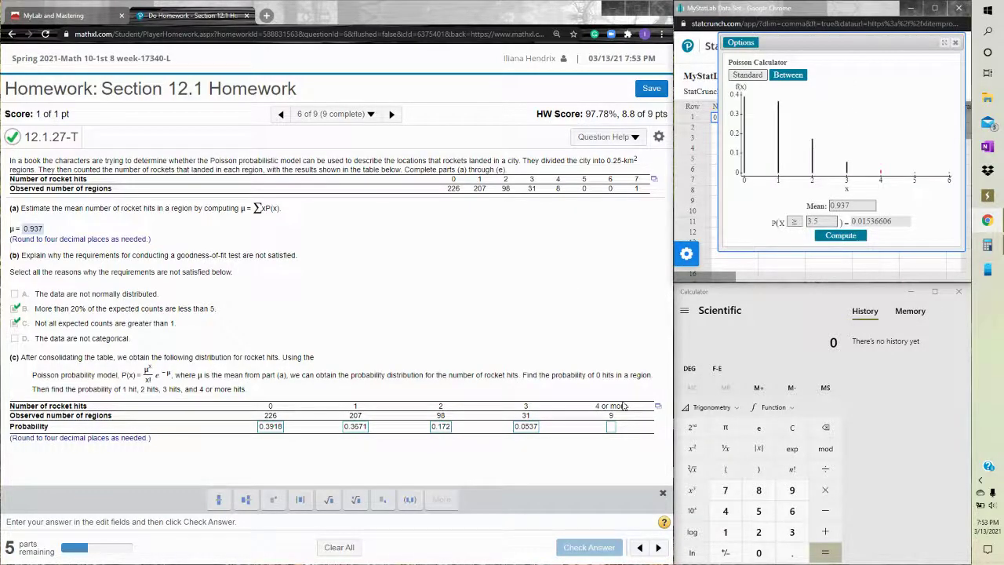
Enter 0.0154 as the probability of 4 or more hits and submit the part (c) answers for checking
click(612, 427)
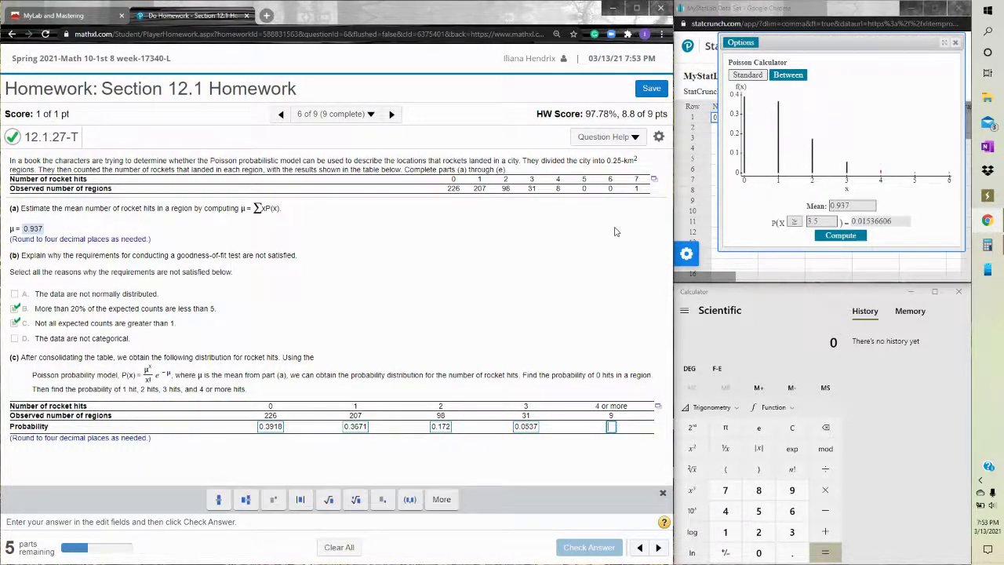
text(0.015)
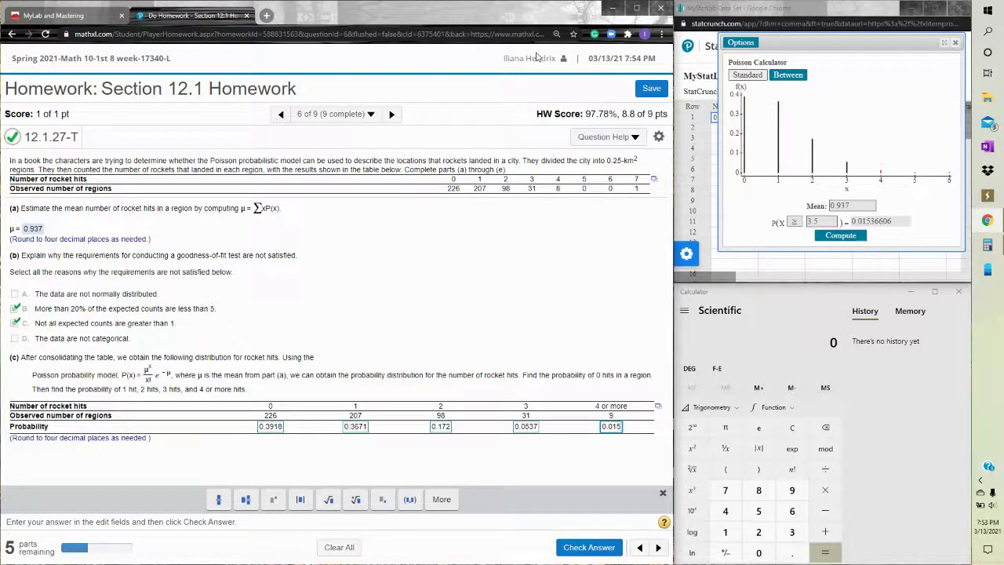
text(4)
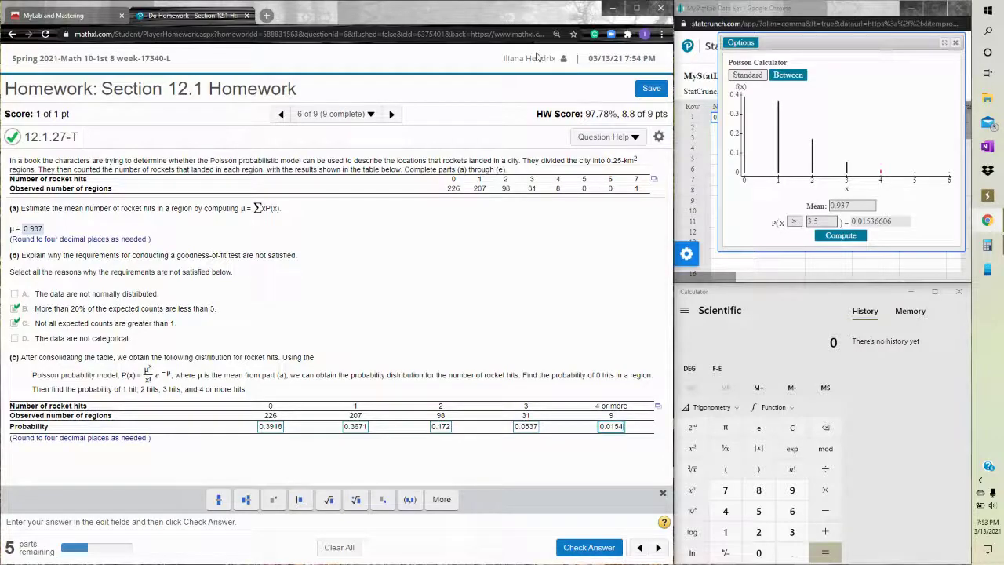
key(Return)
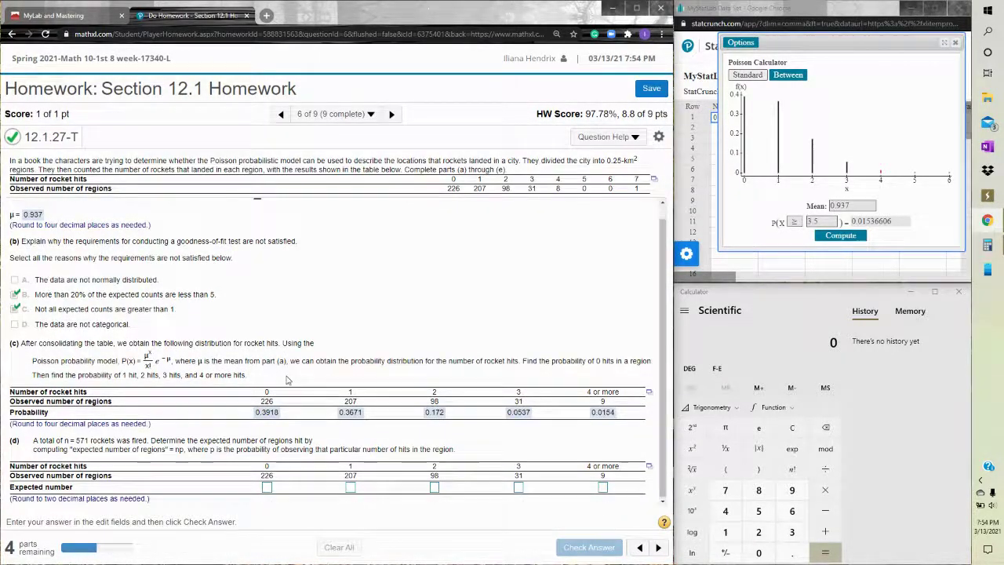
Close the Poisson calculator and name the third column of the data table Probability
click(957, 44)
click(833, 116)
click(837, 109)
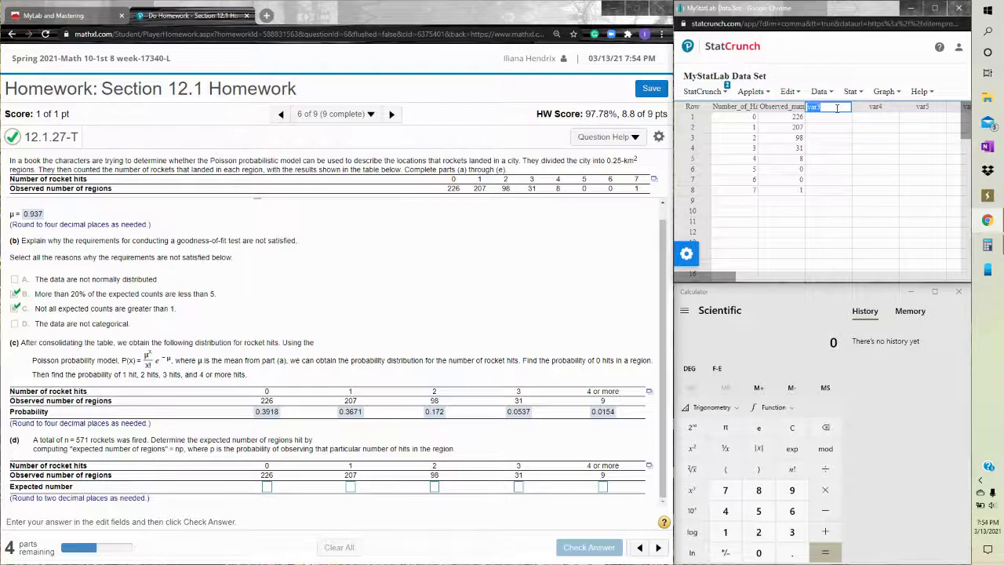
text(E)
Fill rows 1 to 5 of the Probability column with 0.3918, 0.3671, 0.172, 0.0537 and 0.0154
click(846, 117)
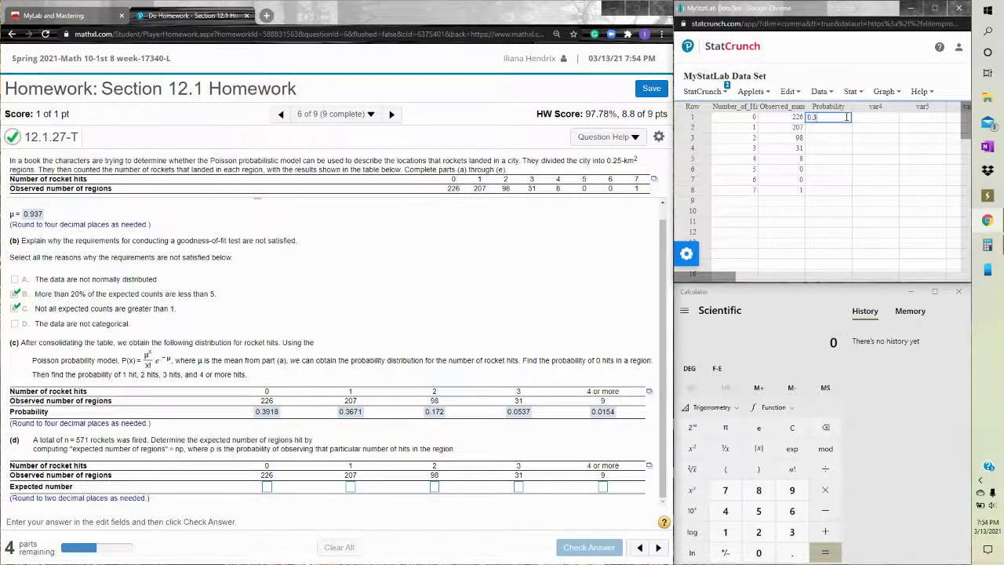
key(Return)
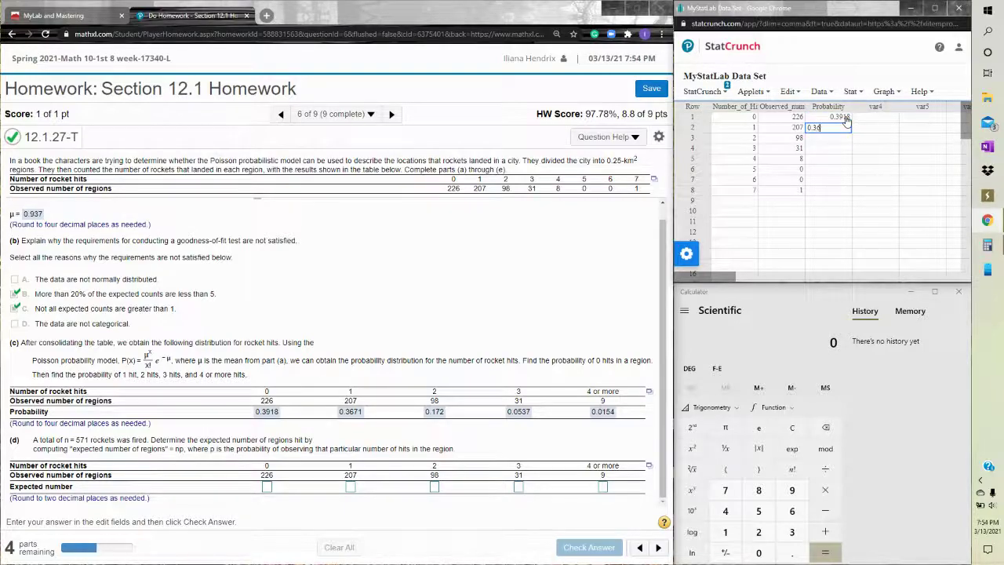
key(Return)
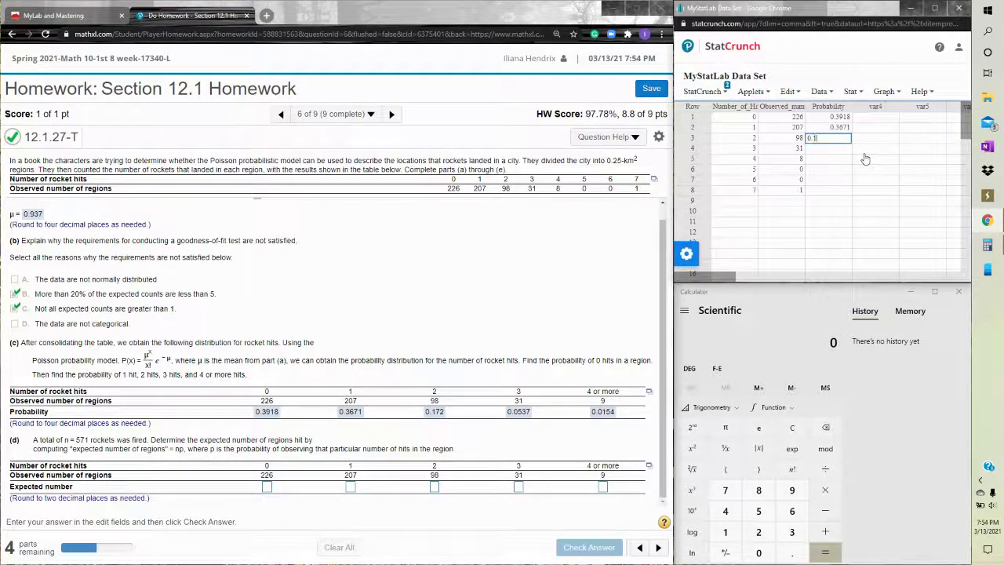
text(0.172)
click(823, 148)
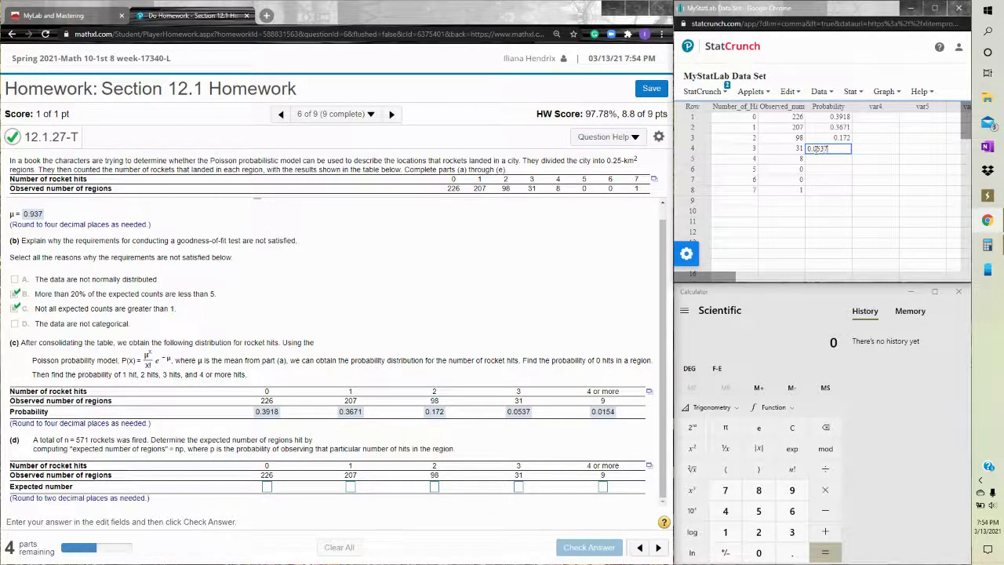
click(837, 160)
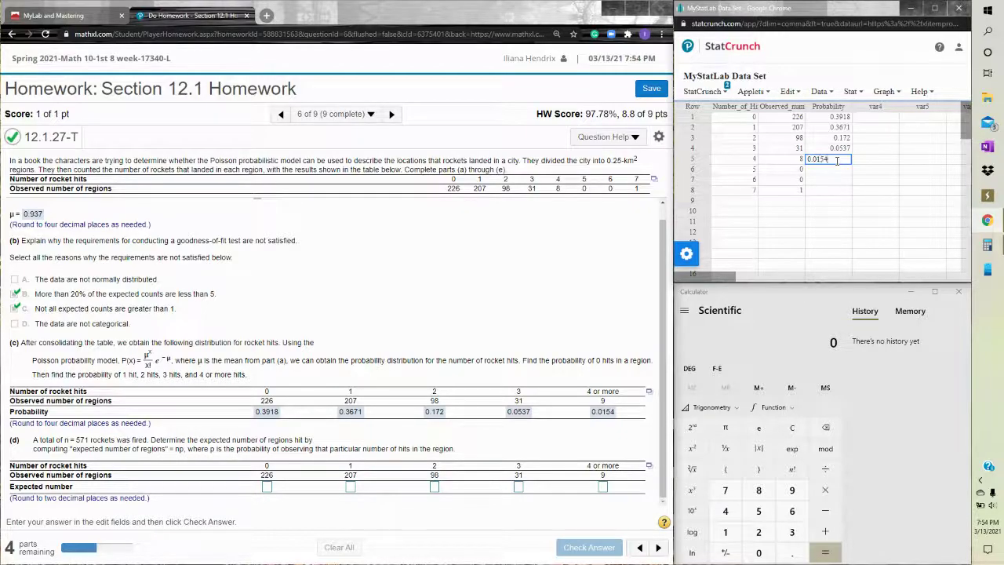
click(837, 170)
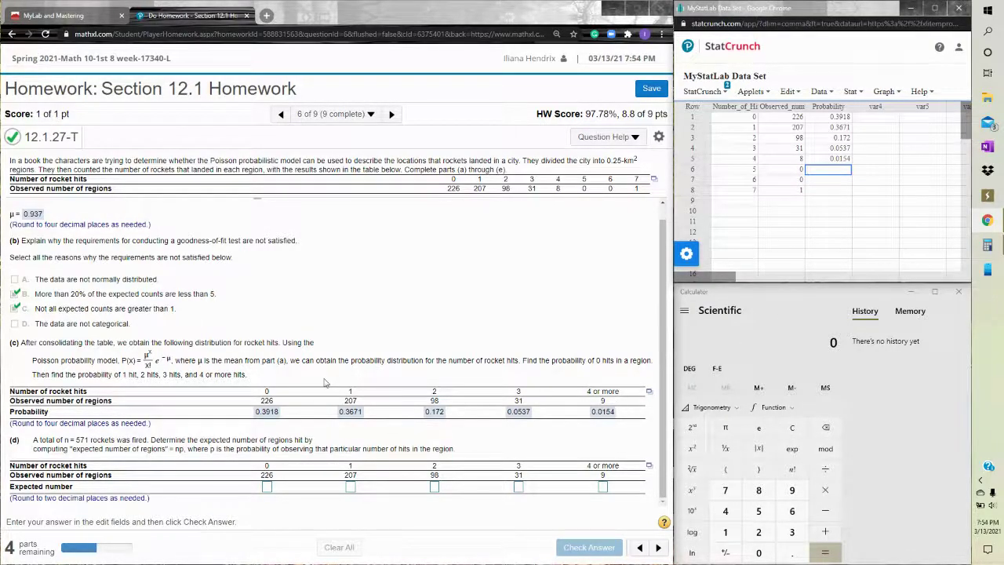
Consolidate the data table by setting row 5 to 4= hits with 9 observed regions and clearing rows 6 to 8
click(750, 161)
text(4+)
key(Tab)
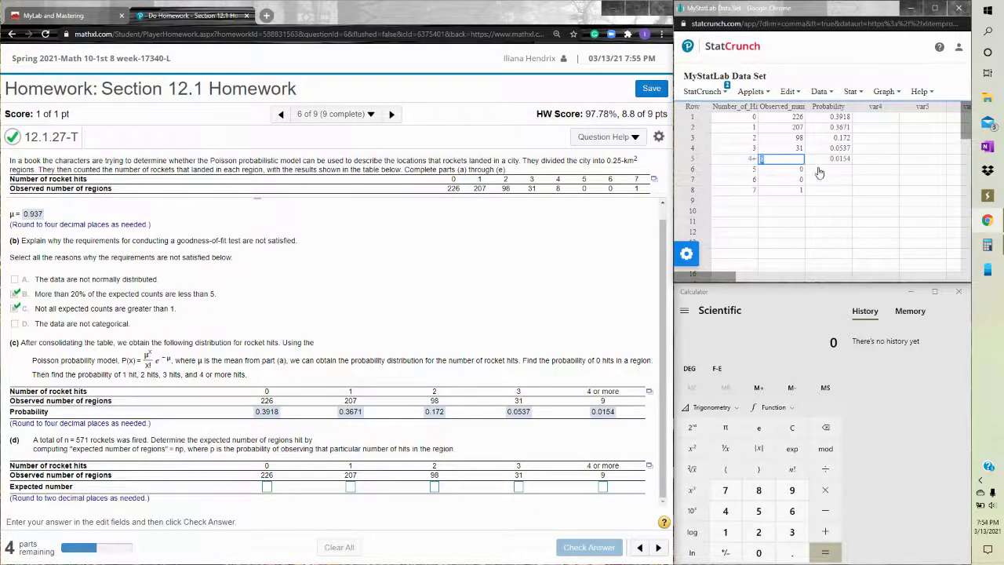
drag(810, 191, 742, 174)
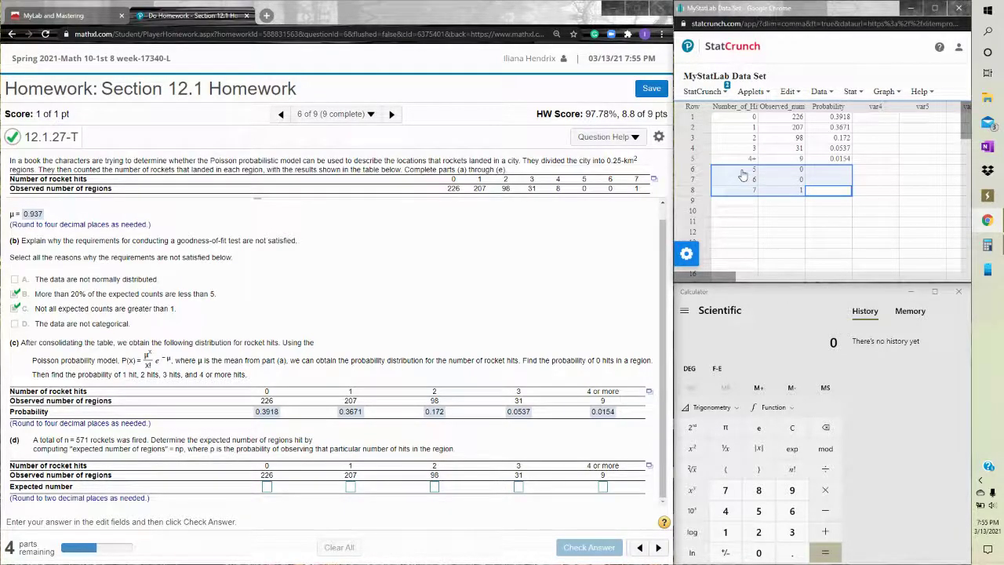
click(920, 182)
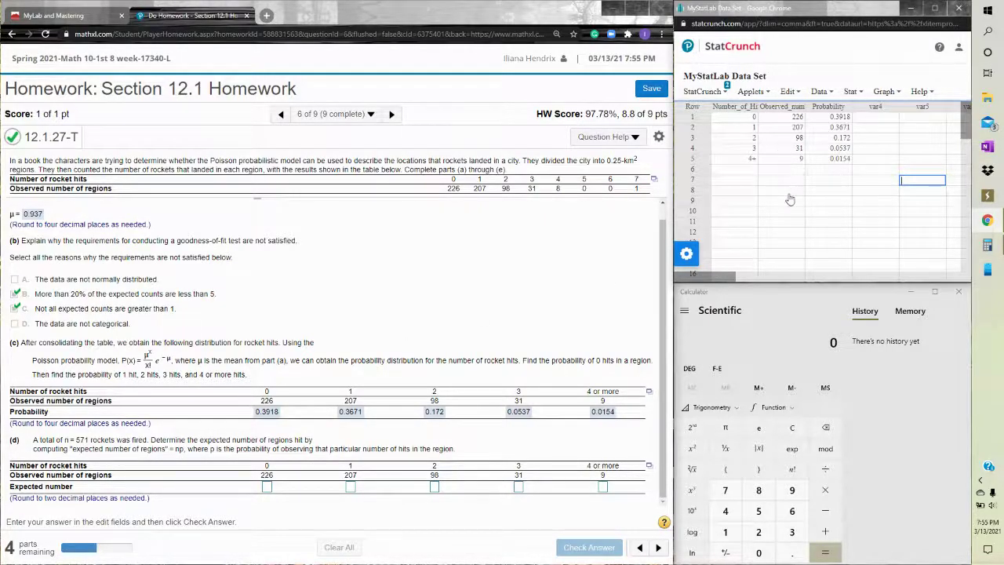
Build the compute expression Probability*571 for a new data column
click(819, 91)
click(851, 92)
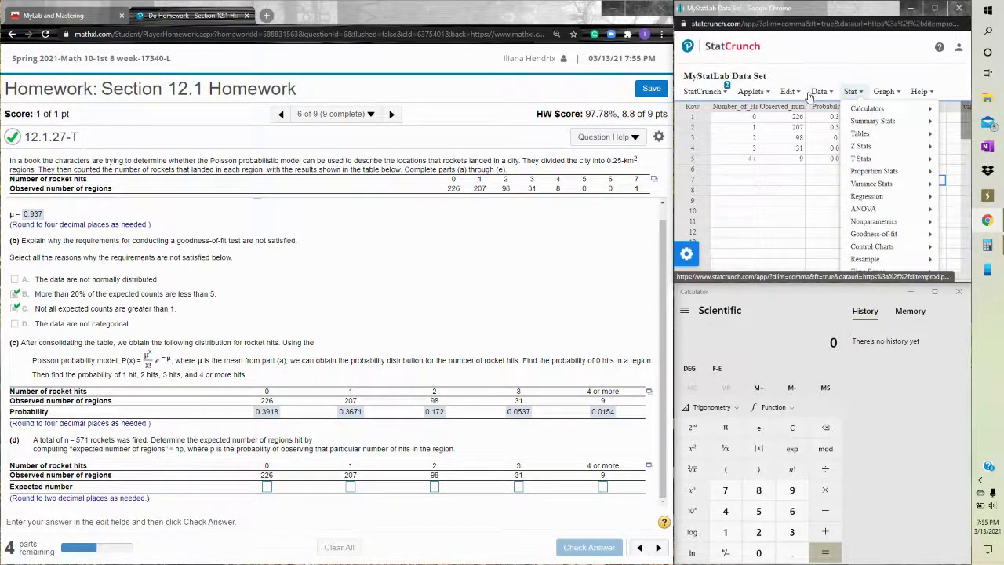
click(819, 91)
mouse_move(828, 198)
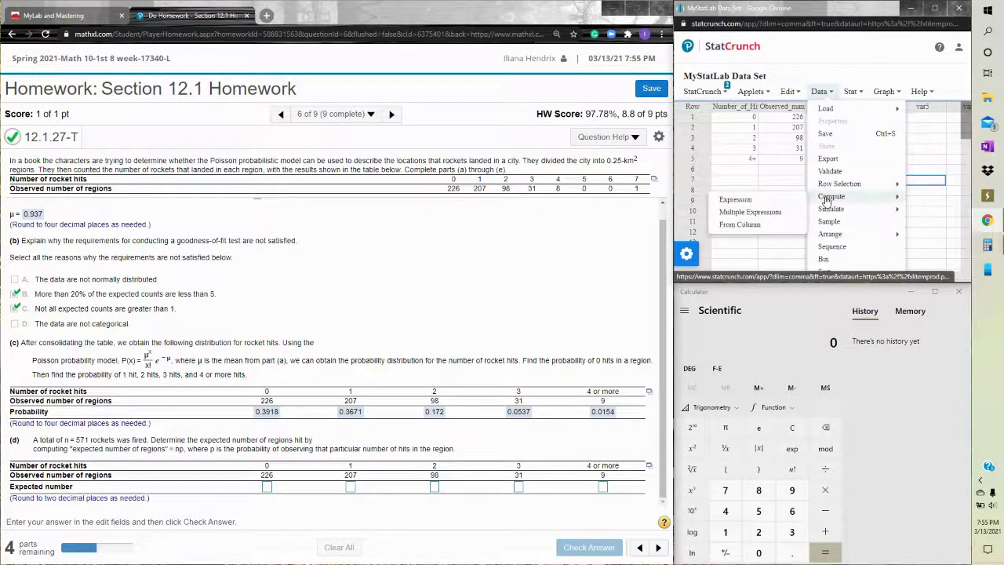
click(776, 200)
click(937, 149)
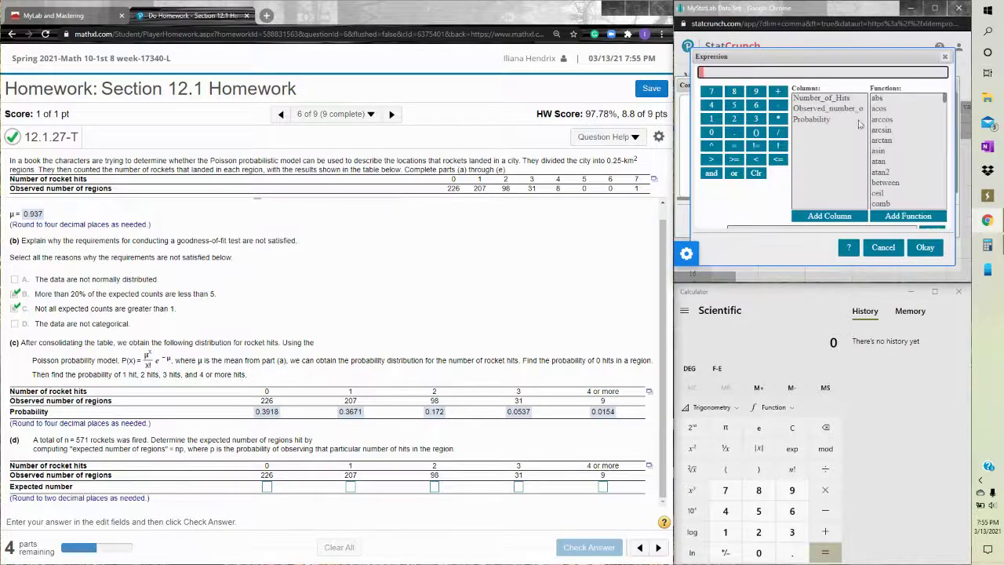
click(813, 119)
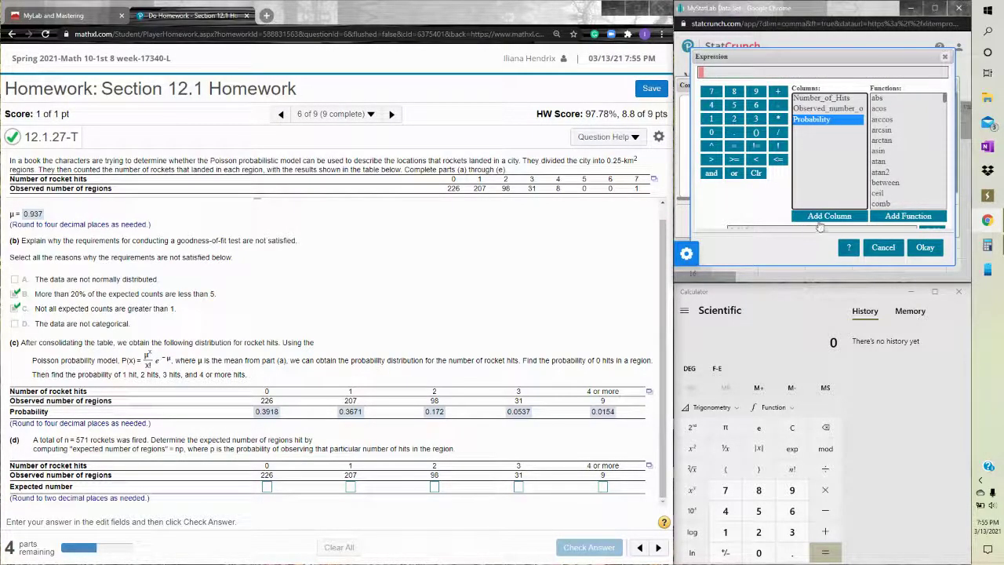
click(820, 217)
click(778, 119)
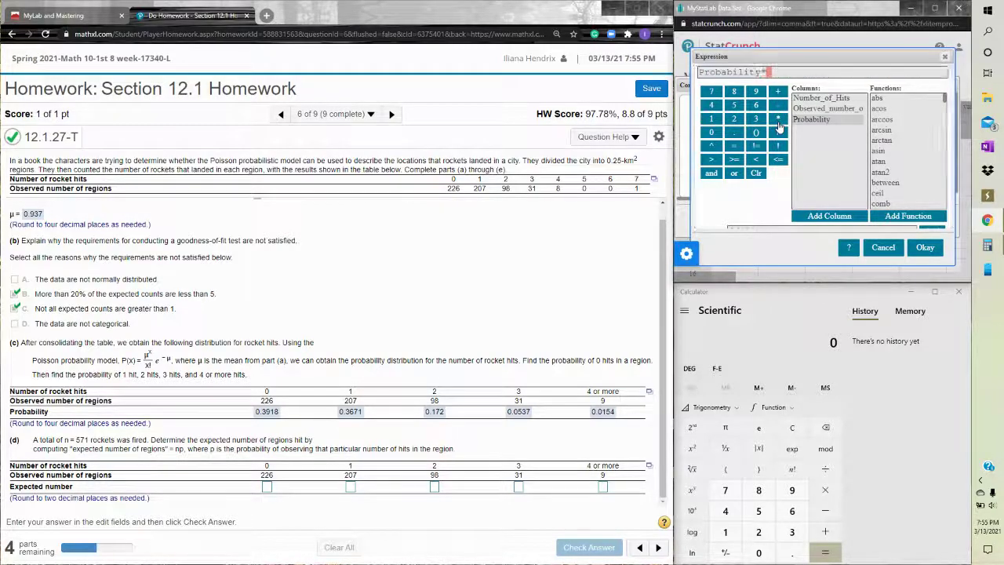
text(571)
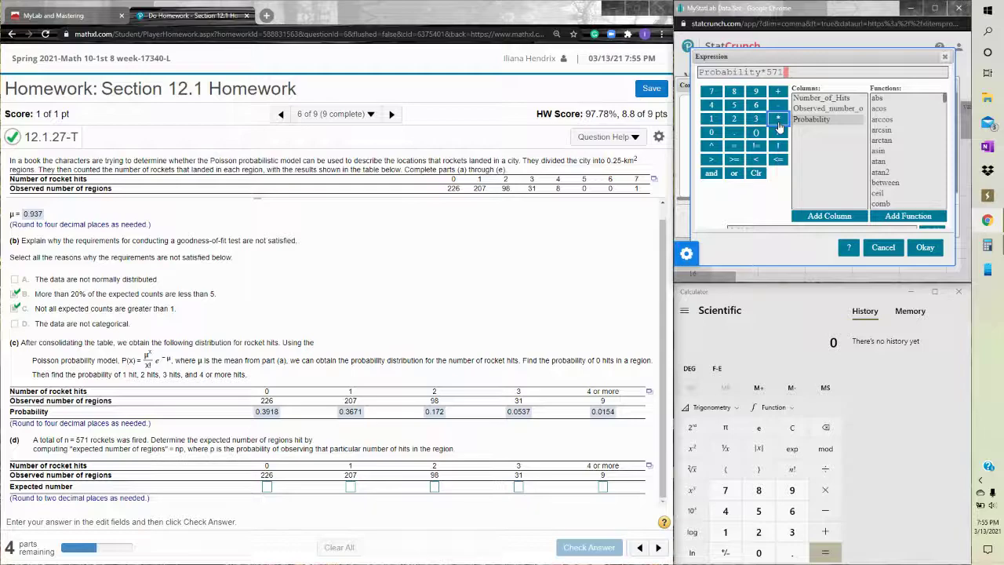
click(925, 247)
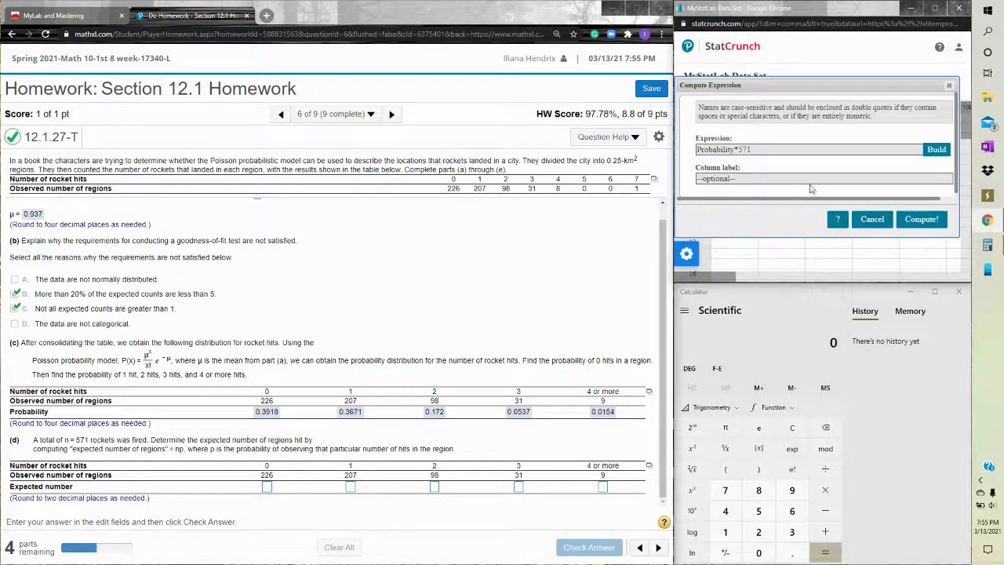
Label the computed column Expected Number, add it to the data table and dismiss the result message
click(781, 179)
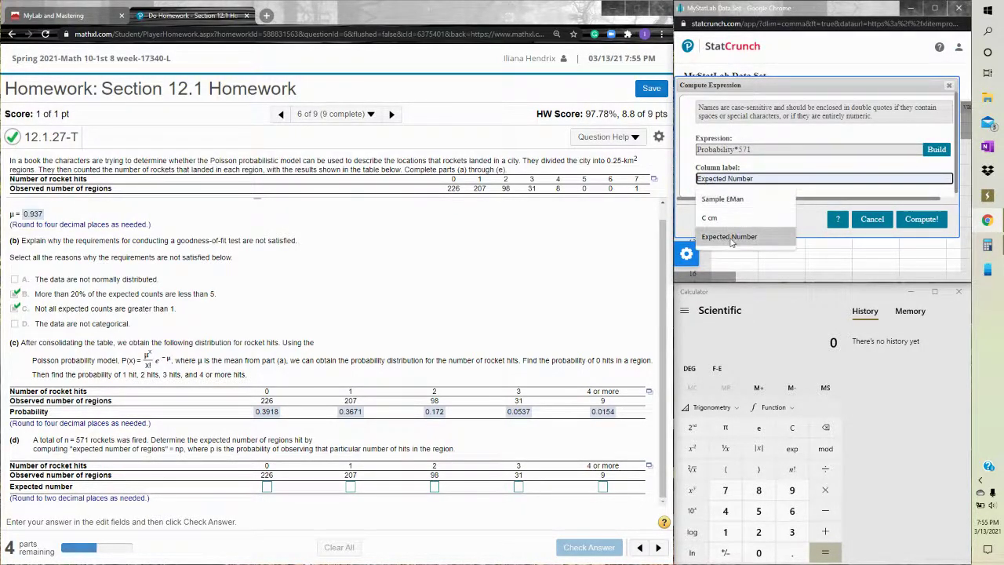
click(730, 237)
click(939, 222)
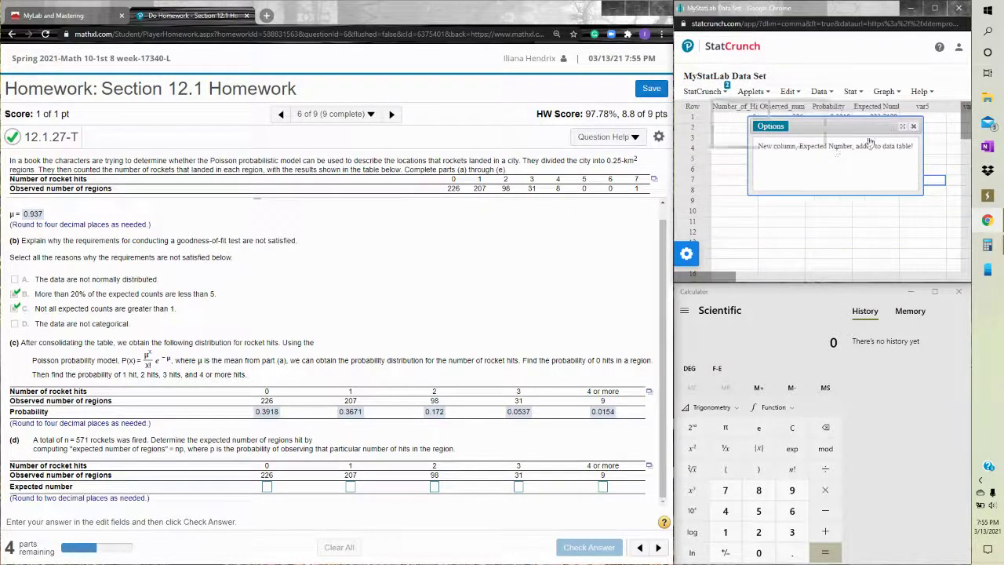
click(915, 126)
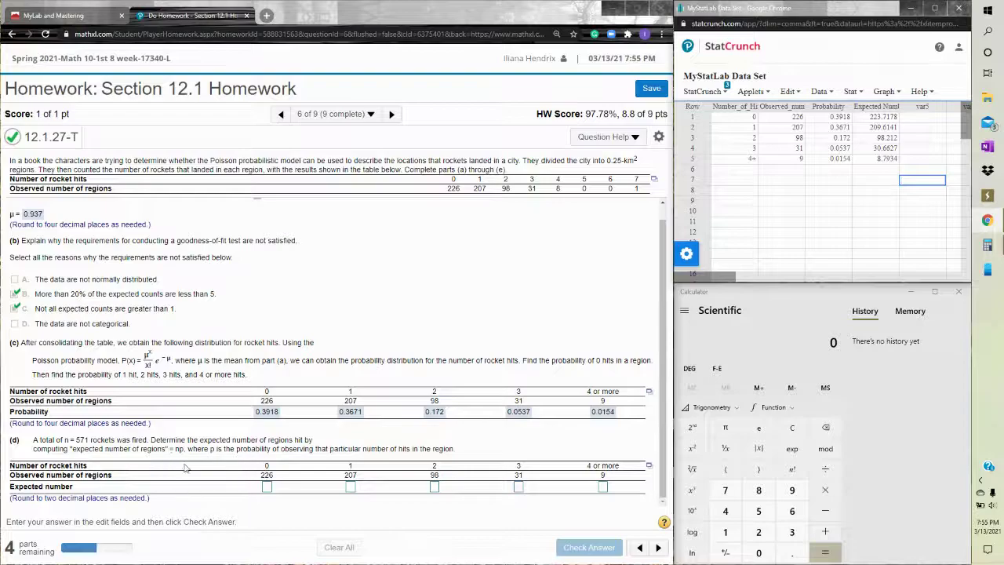
Enter the part (d) expected numbers 223.72 for 0 rocket hits and 209.61 for 1 hit
click(266, 487)
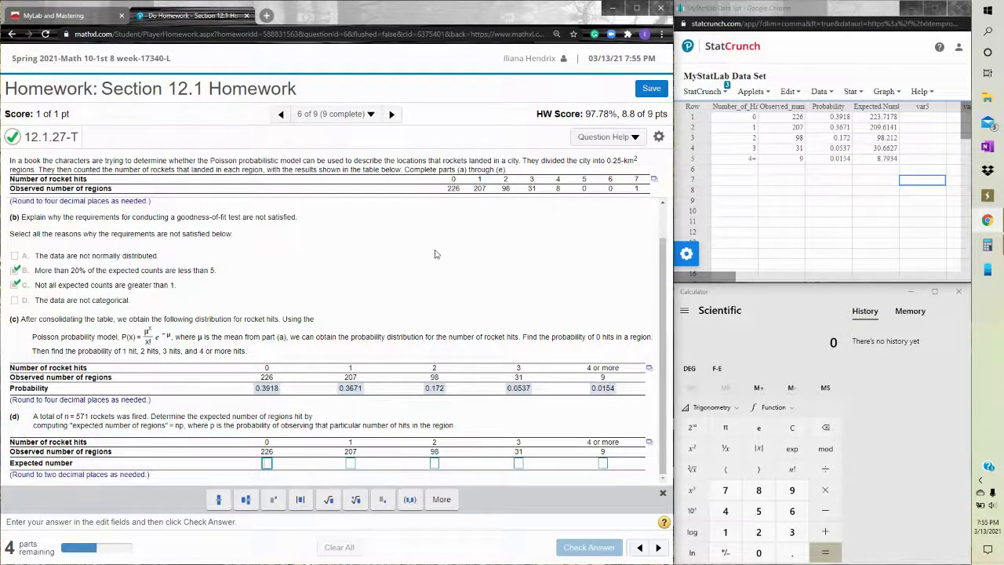
text(223.71)
key(BackSpace)
text(2)
key(Tab)
text(209)
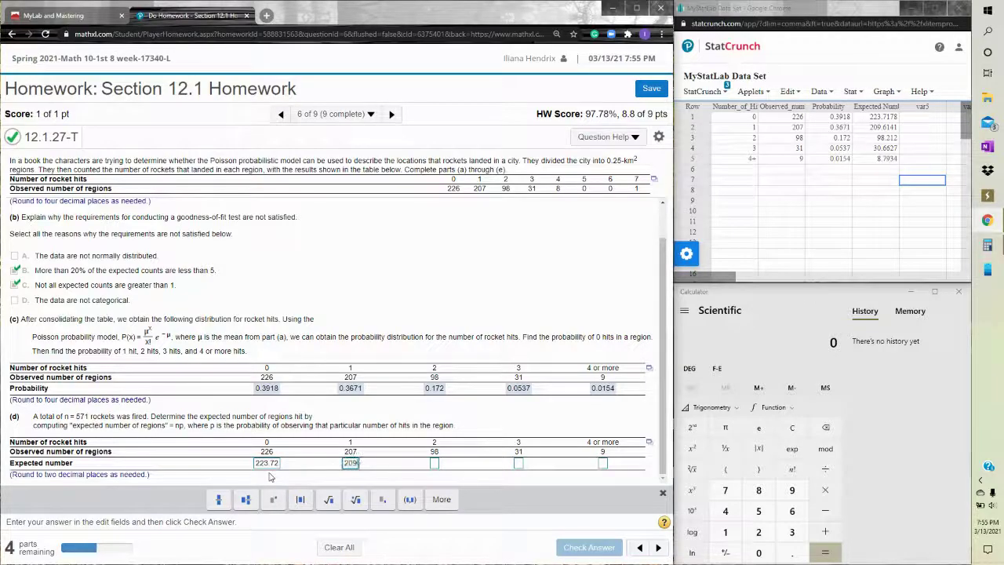
text(.61)
Enter expected numbers 98.21, 30.66 and 8.79 for 2, 3 and 4 or more hits, and submit part (d)
key(Tab)
text(98.21)
key(Tab)
text(30.6)
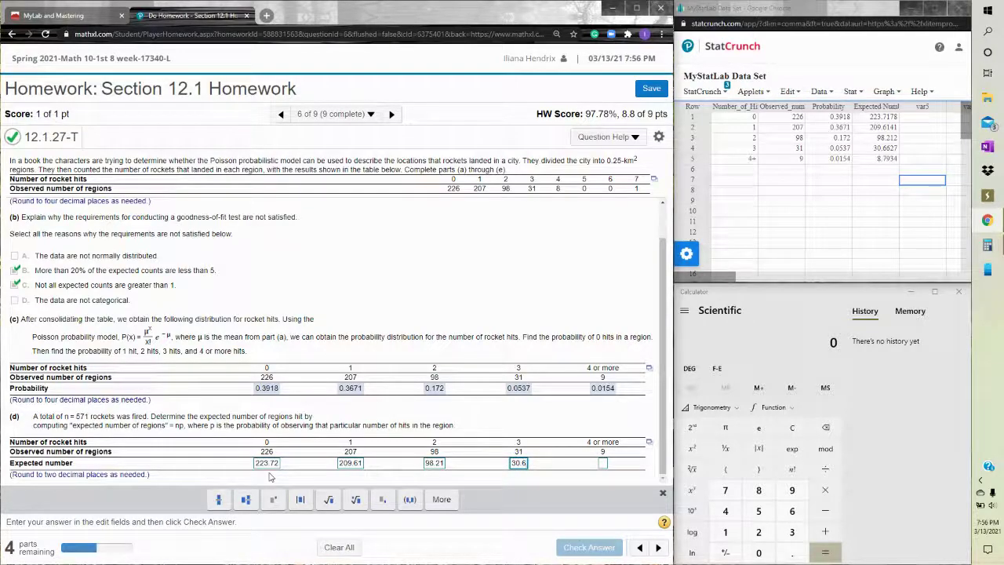
text(6)
key(Tab)
text(8.)
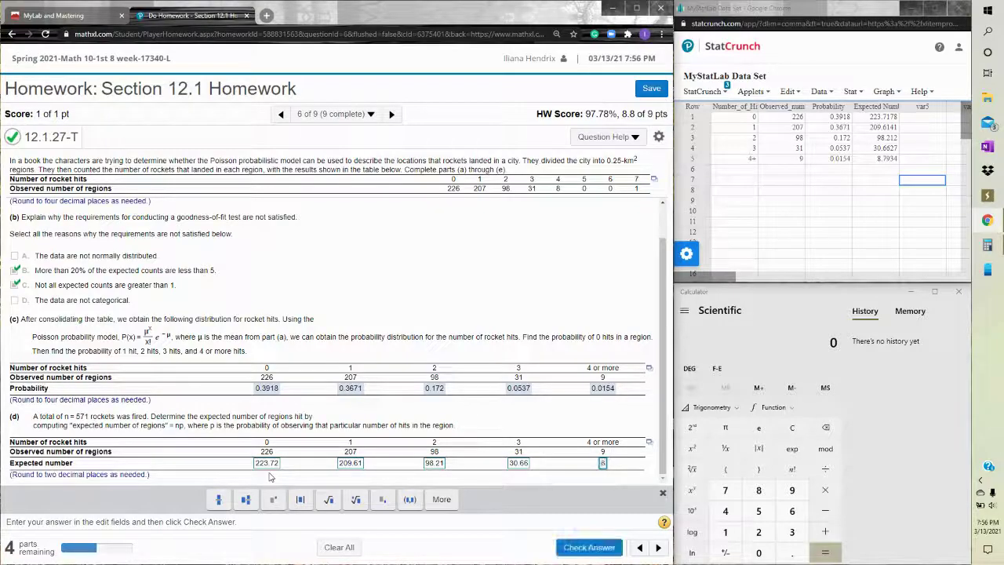
text(79)
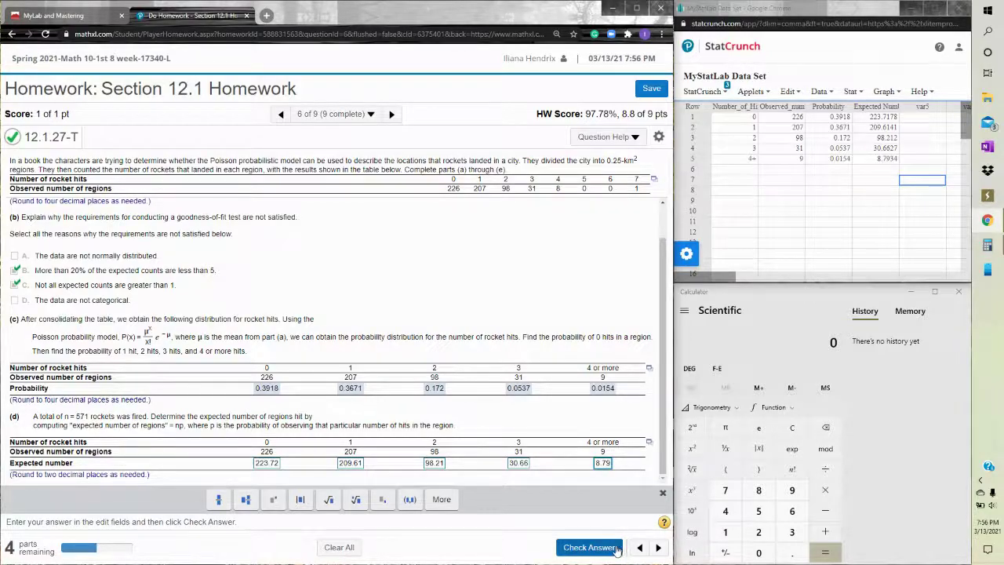
click(589, 547)
click(337, 359)
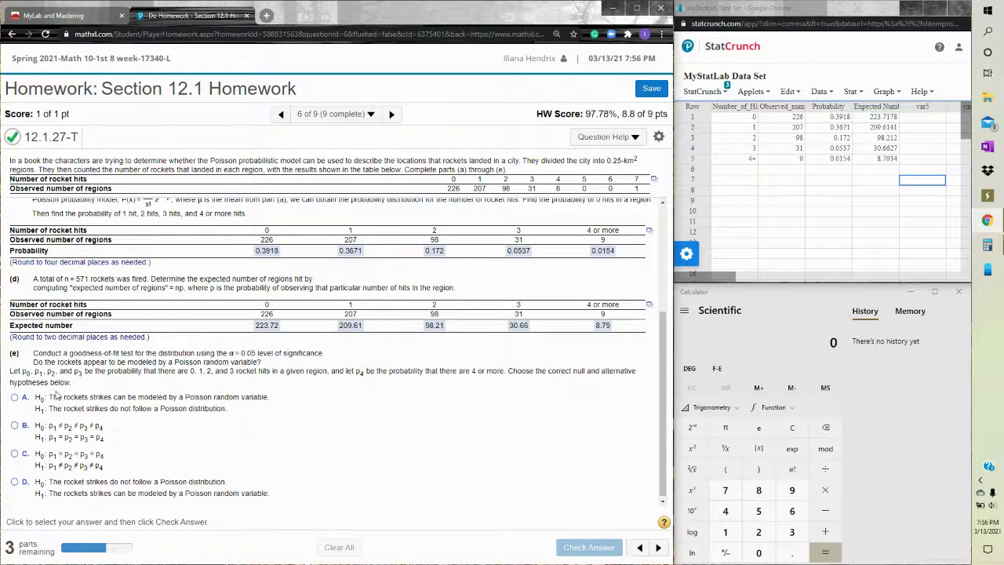
Choose hypotheses A, with H0 that rocket strikes can be modeled by a Poisson random variable, and submit the answer
scroll(314, 393, down, 1)
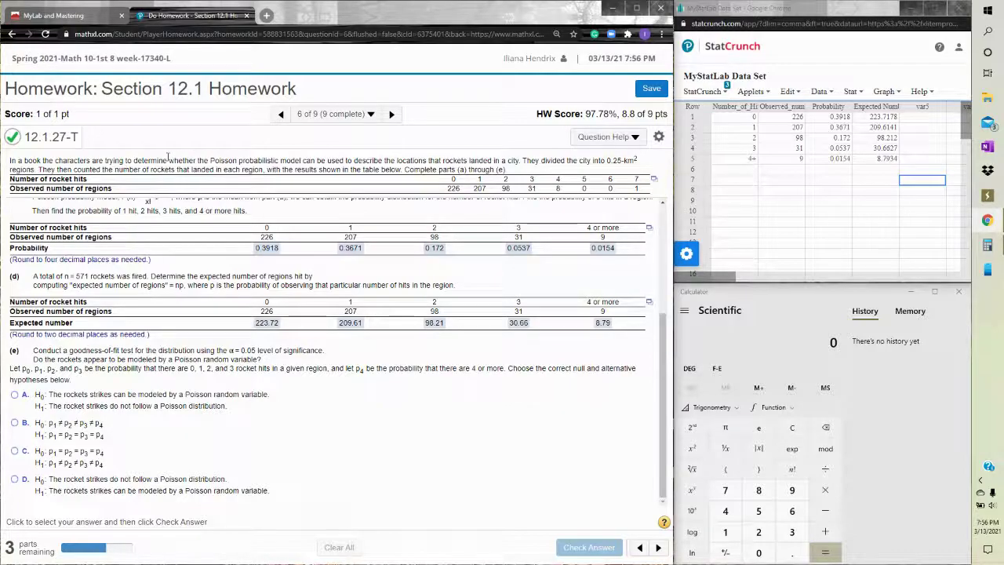
drag(134, 160, 410, 159)
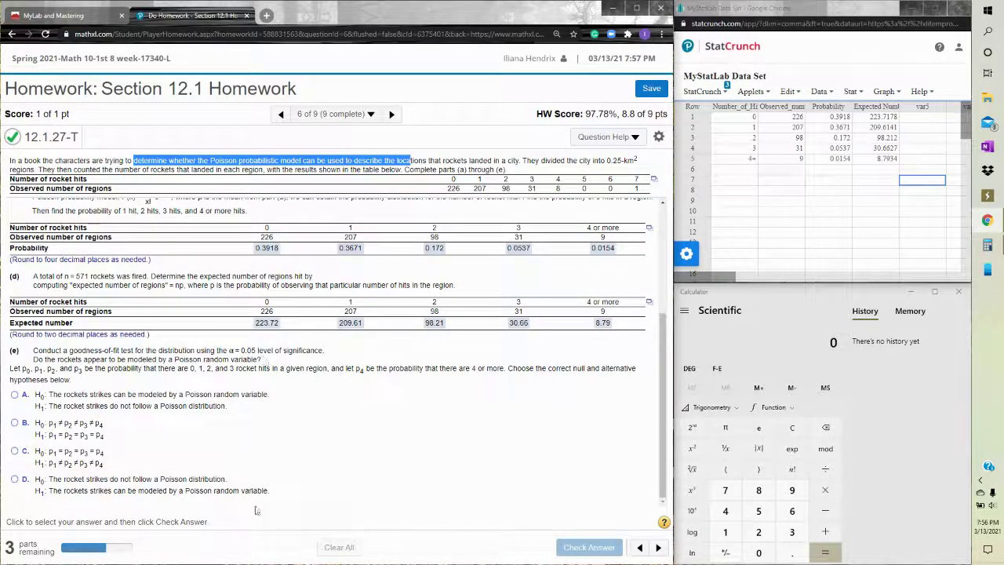
drag(313, 505, 110, 547)
click(295, 414)
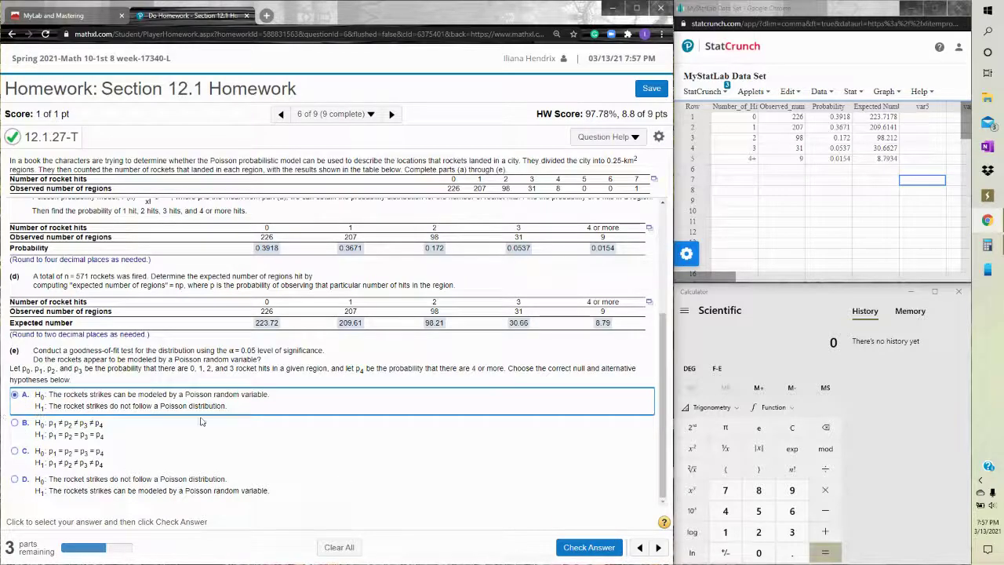
click(577, 552)
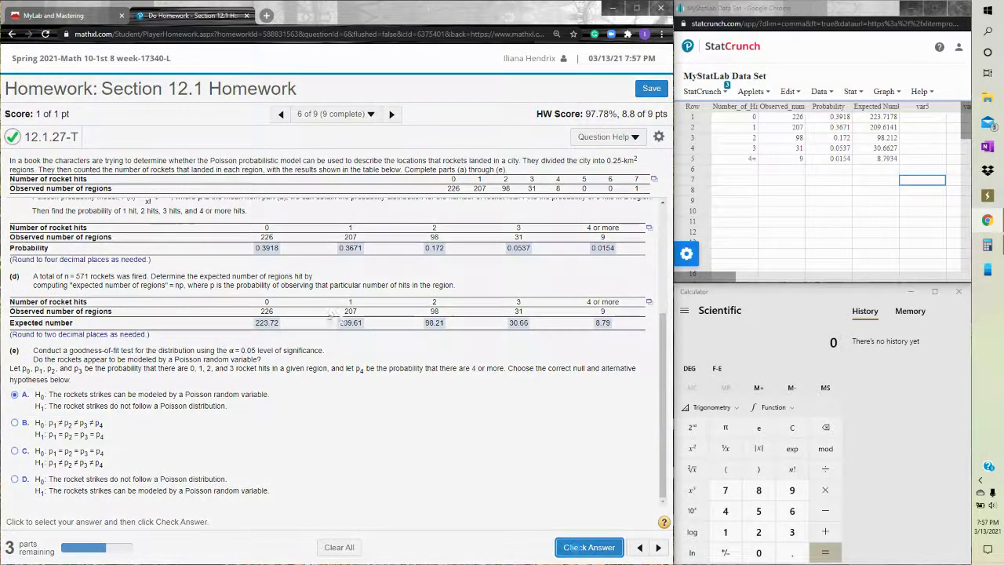
click(336, 361)
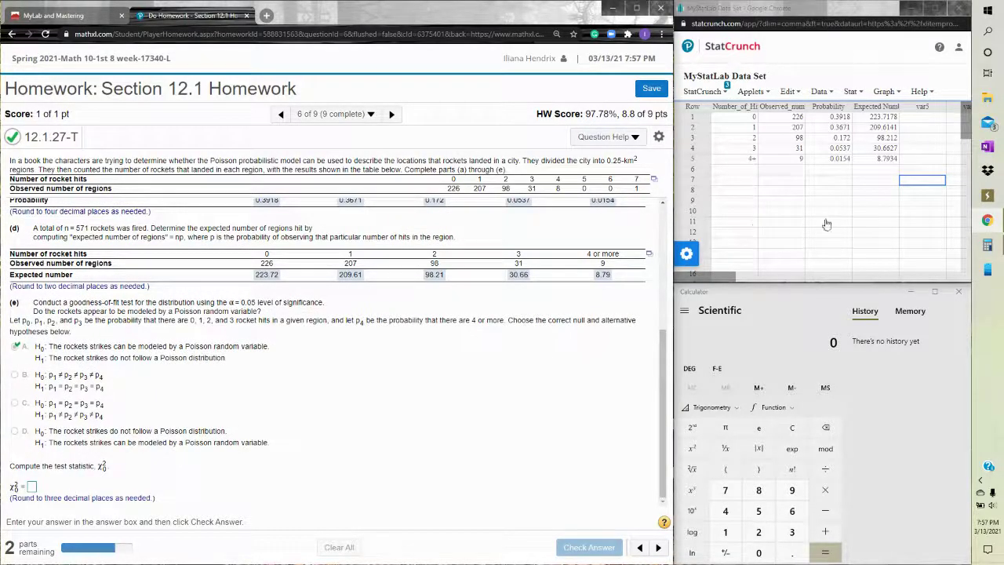
Run a chi-square goodness-of-fit test in StatCrunch with Observed_number_of_regions as observed and Expected Number as expected
click(877, 190)
click(854, 92)
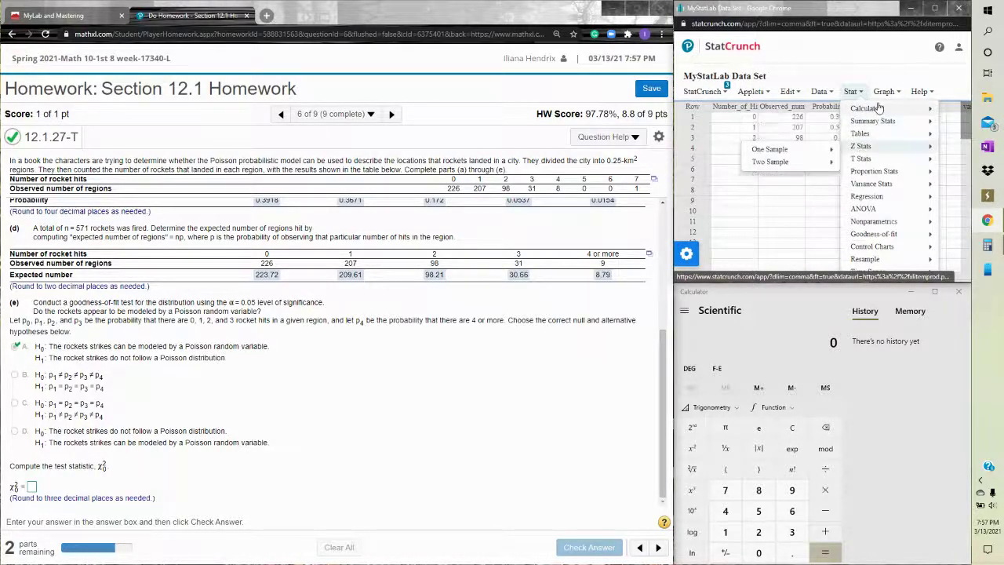
mouse_move(888, 236)
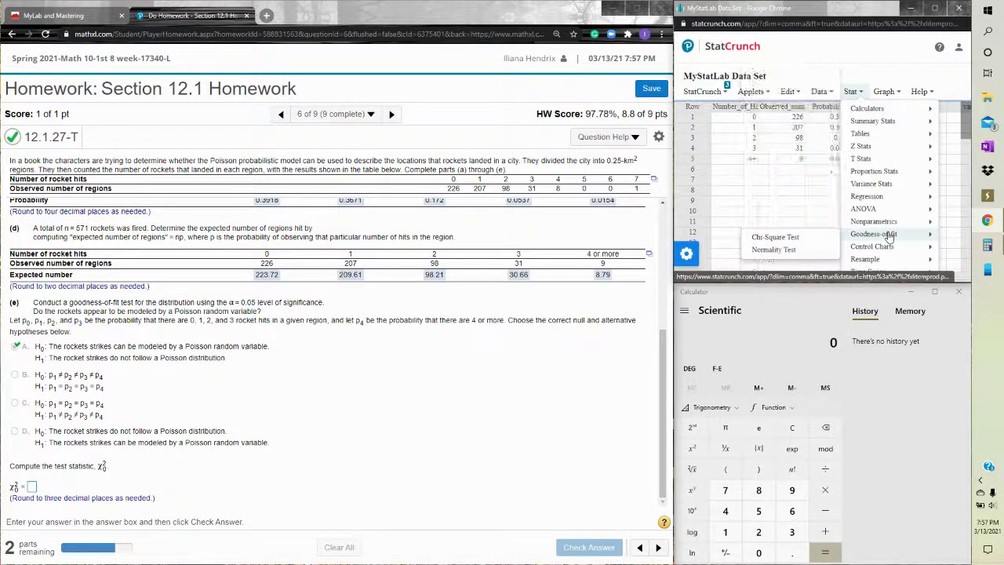
click(808, 244)
click(731, 70)
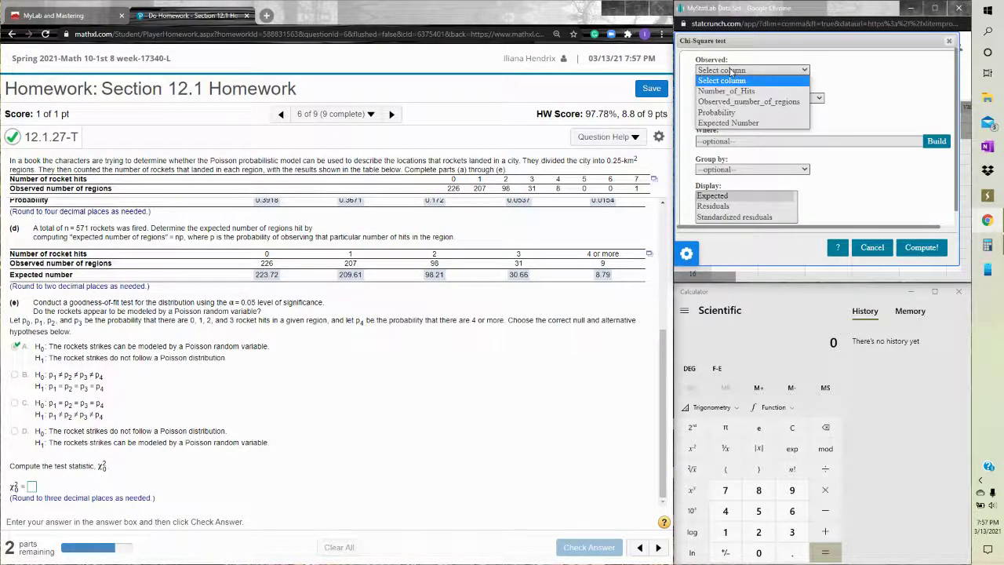
click(735, 102)
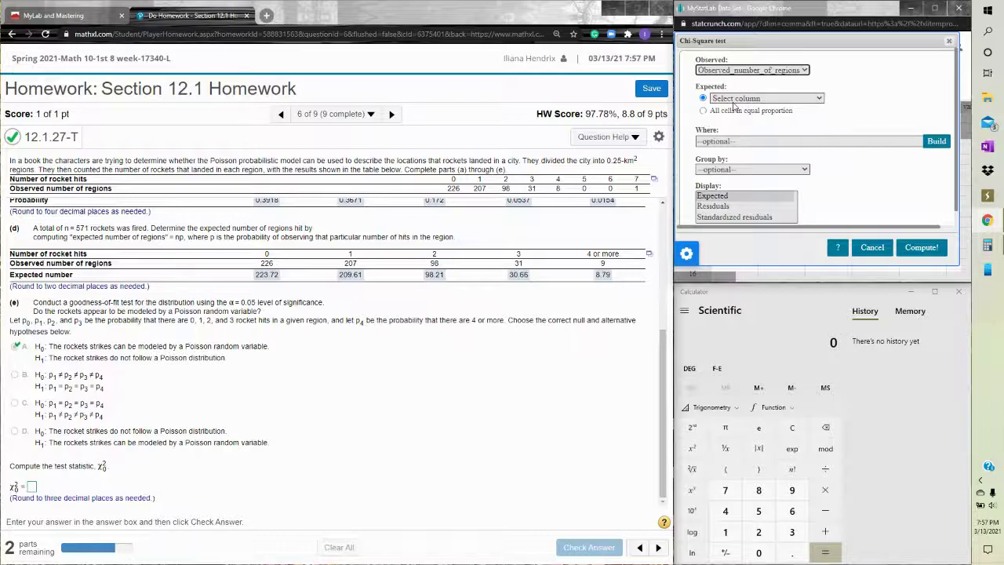
click(780, 99)
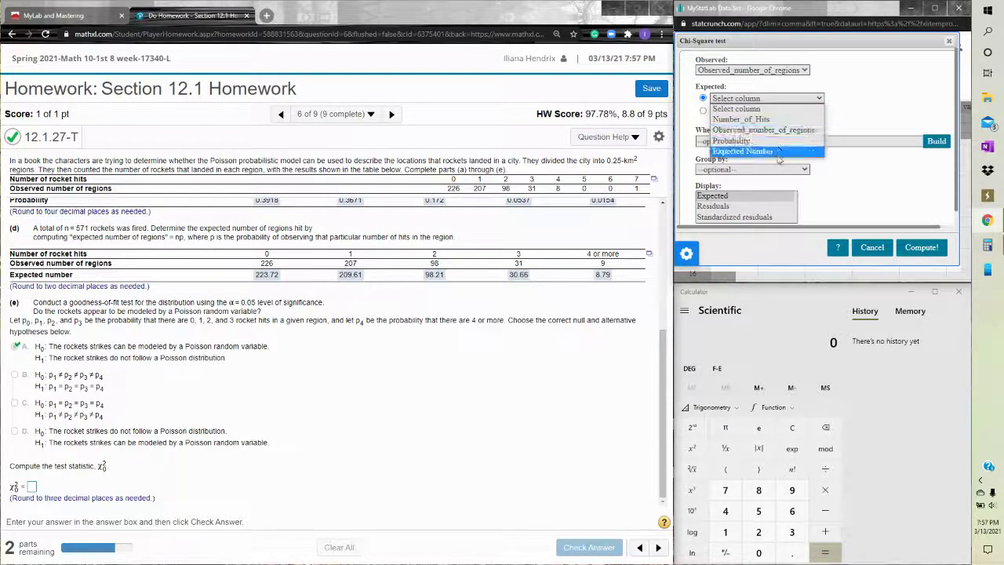
click(779, 152)
click(916, 253)
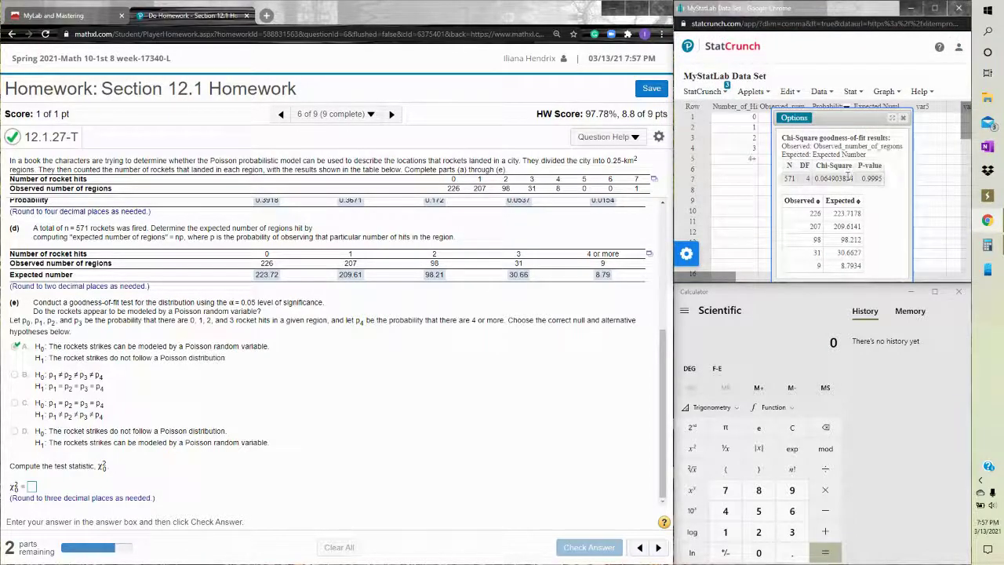
Enter 0.065 as the chi-square test statistic in the homework and submit it
double_click(833, 179)
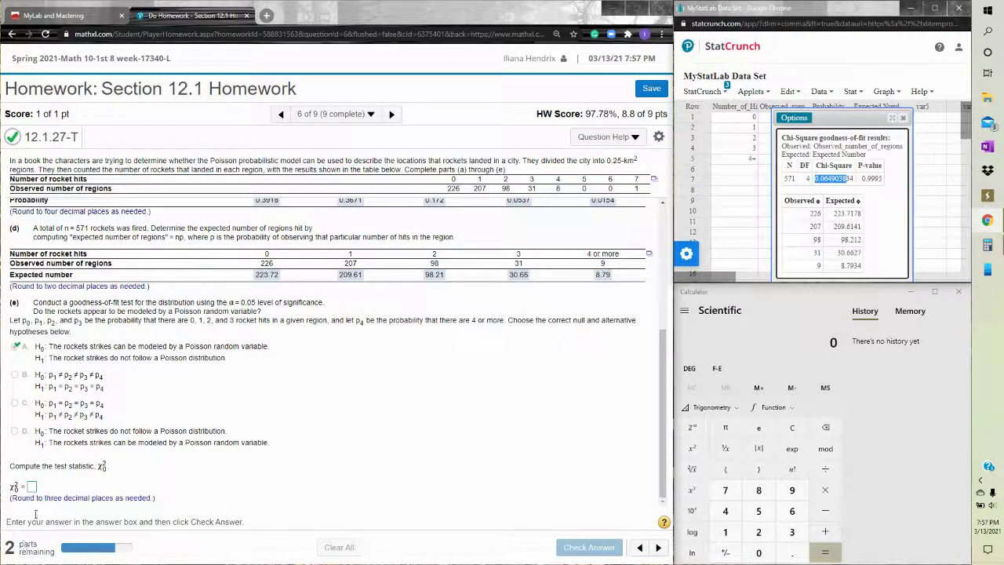
click(31, 487)
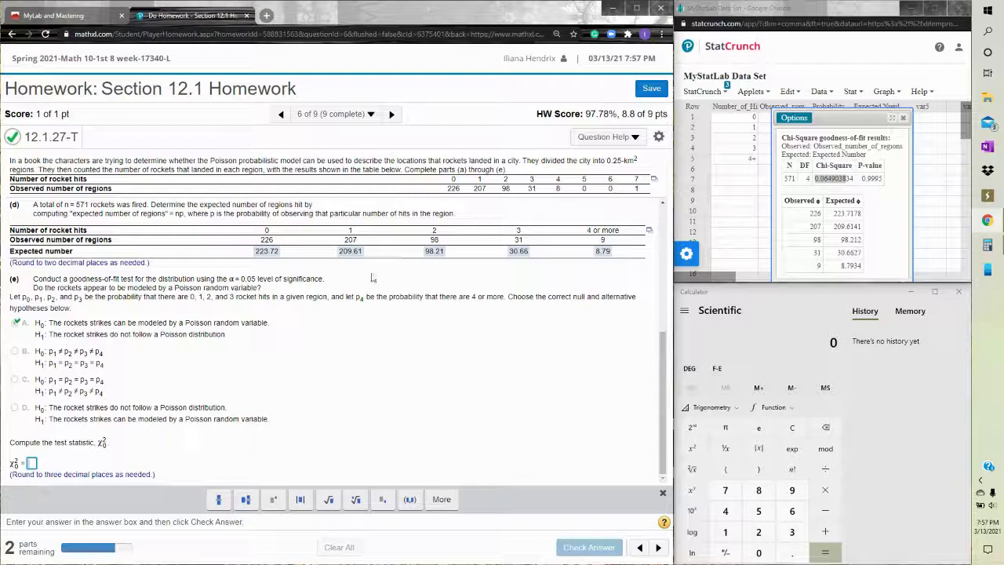
text(0.065)
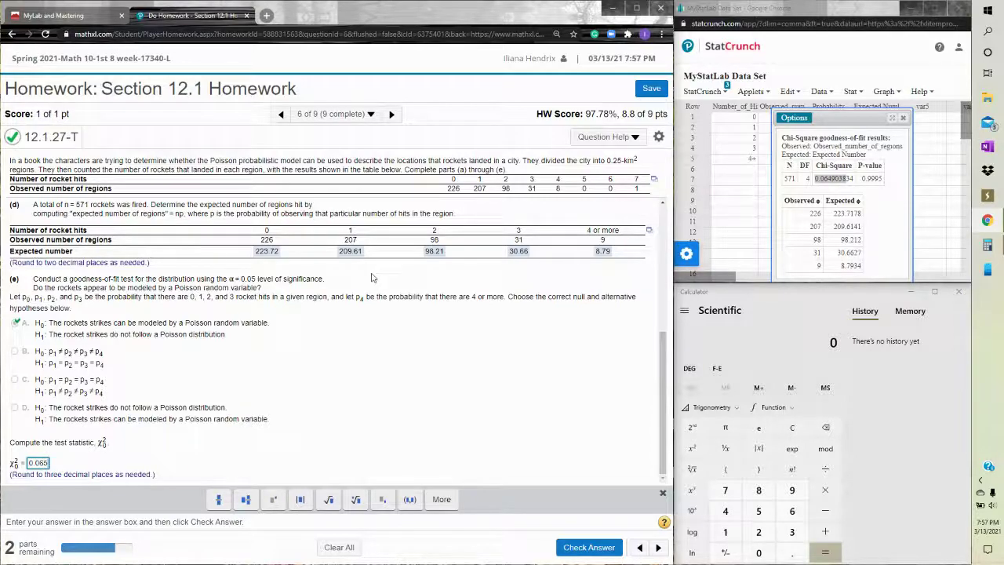
key(Return)
key(Return)
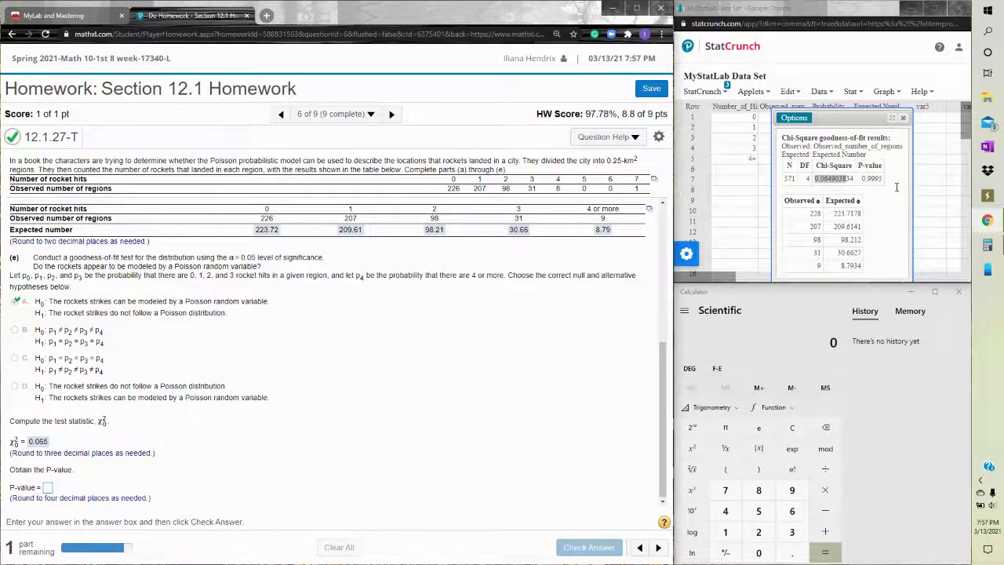
Enter 0.9995 as the P-value, submit it and dismiss the feedback message
mouse_move(879, 179)
mouse_down()
mouse_move(844, 178)
mouse_move(884, 178)
mouse_up()
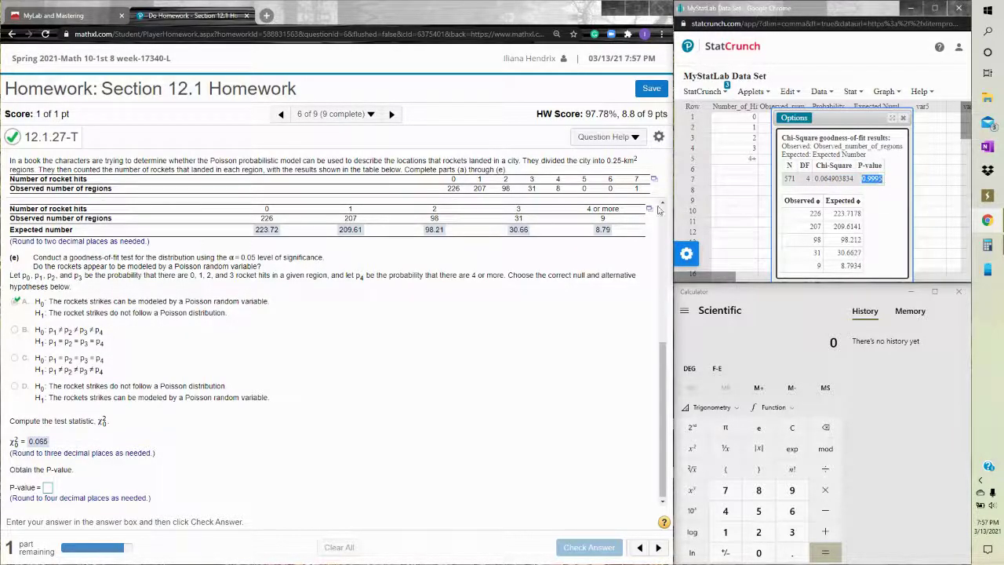
click(48, 487)
text(0.9995)
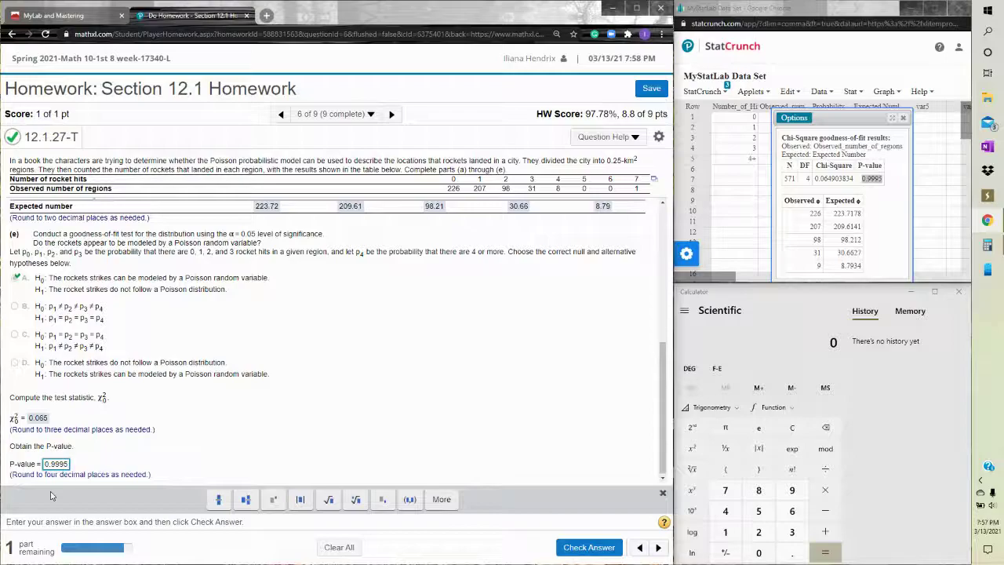
key(Return)
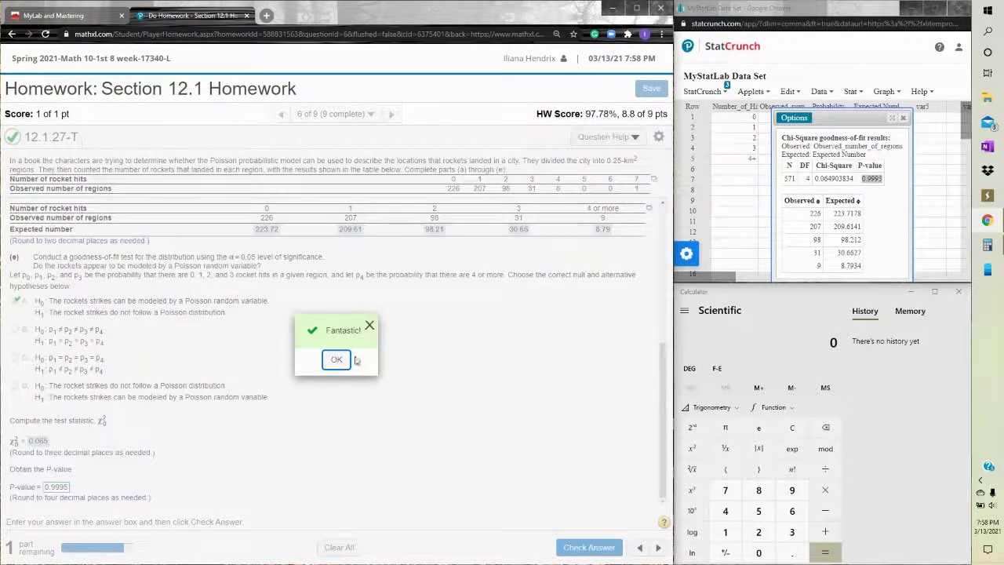
click(336, 359)
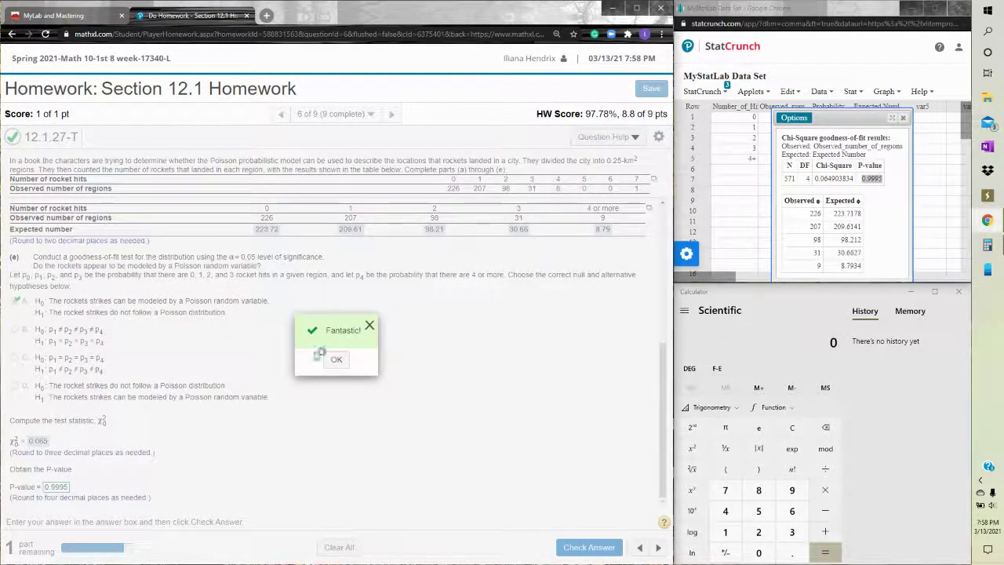
click(341, 361)
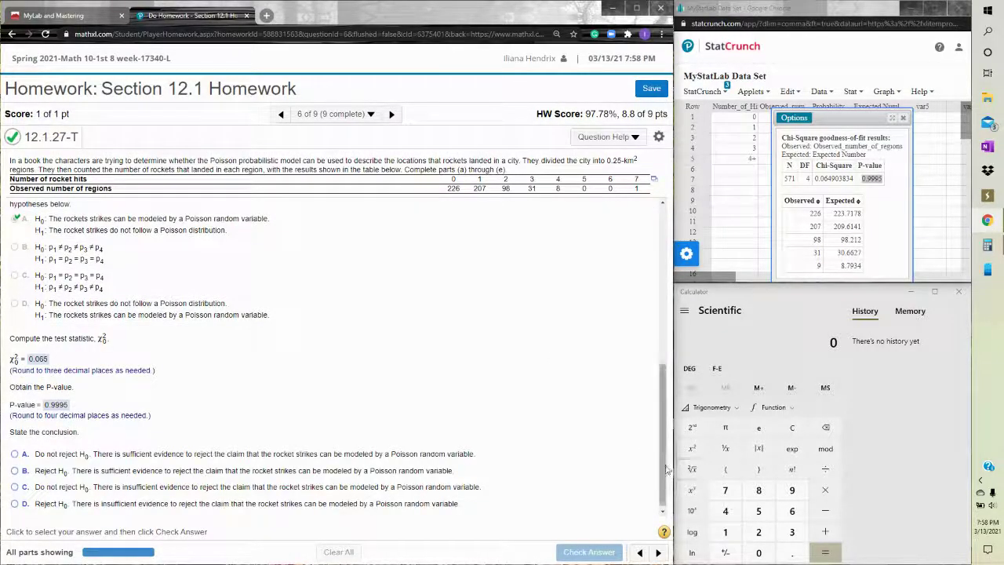
Choose conclusion C, do not reject H0 with insufficient evidence to reject the Poisson claim, and submit the final part
drag(665, 467, 662, 423)
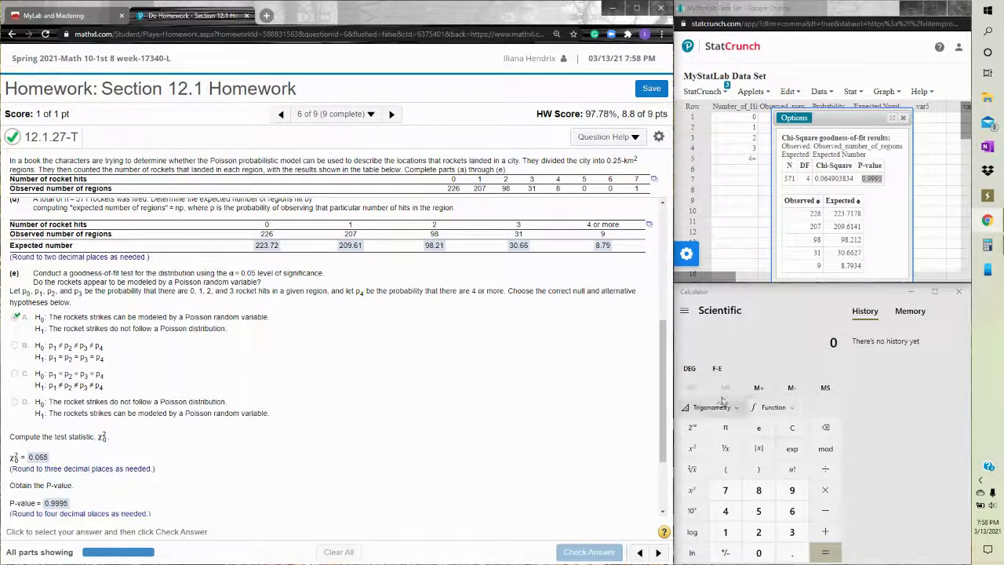
drag(659, 378, 661, 445)
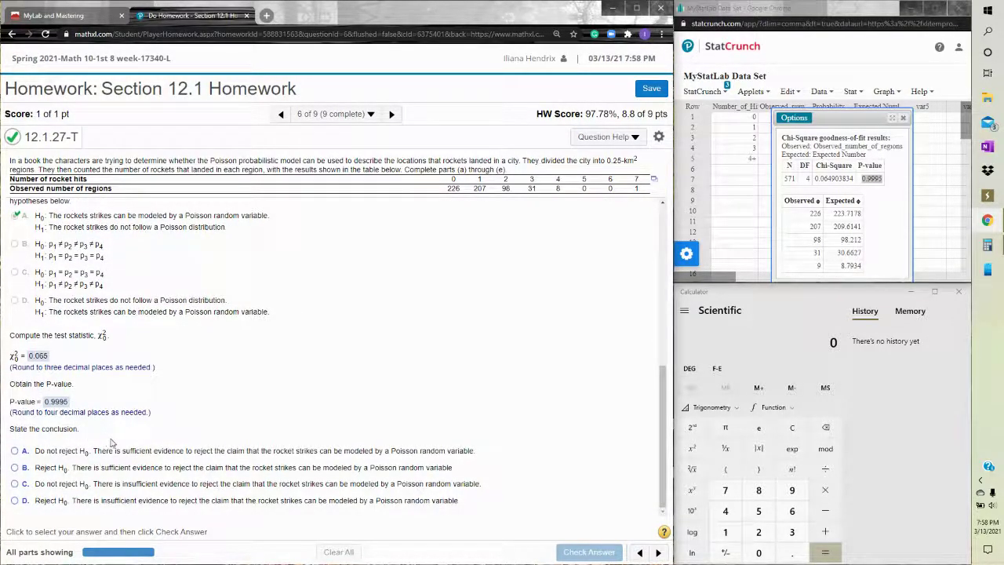
click(64, 485)
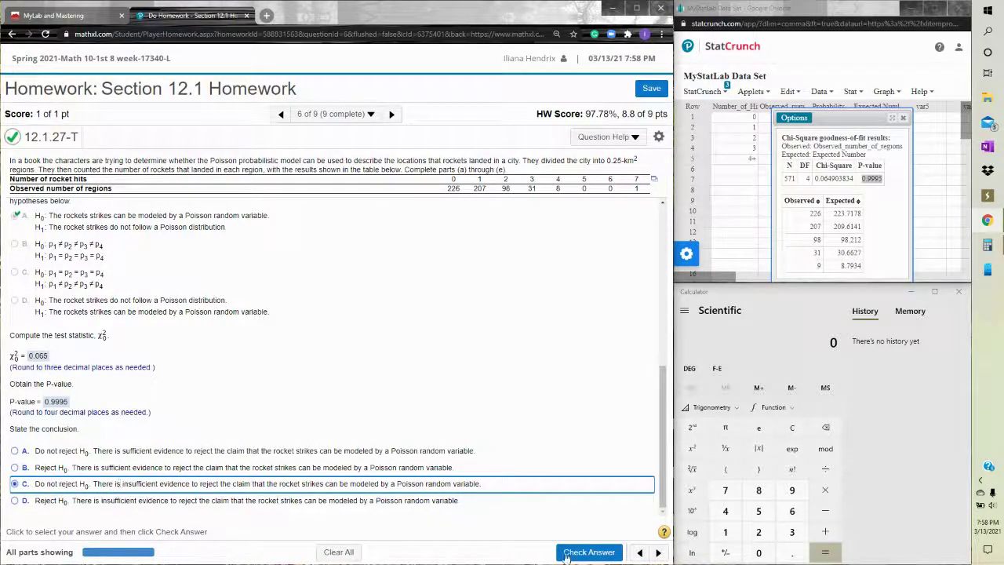
click(579, 552)
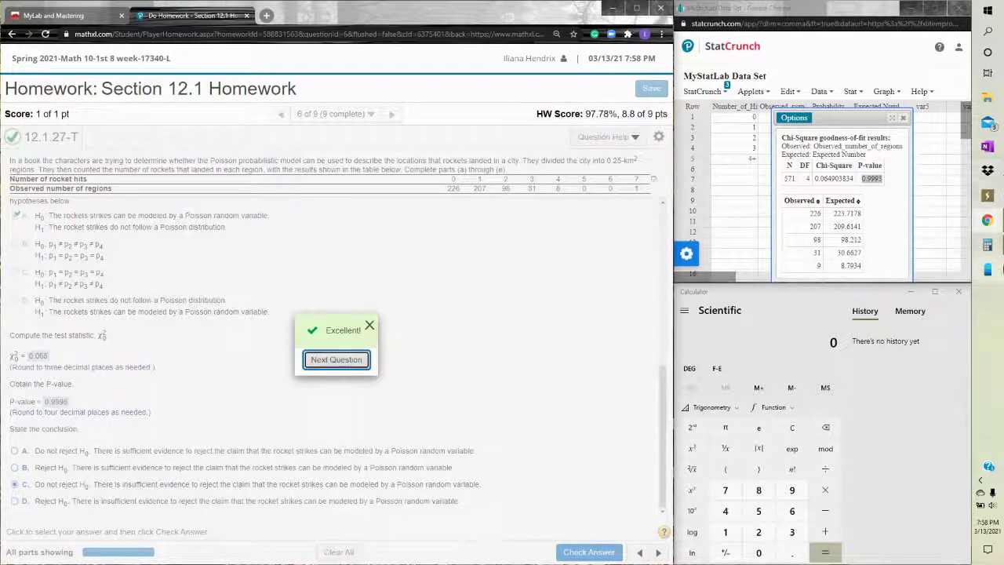
mouse_move(988, 225)
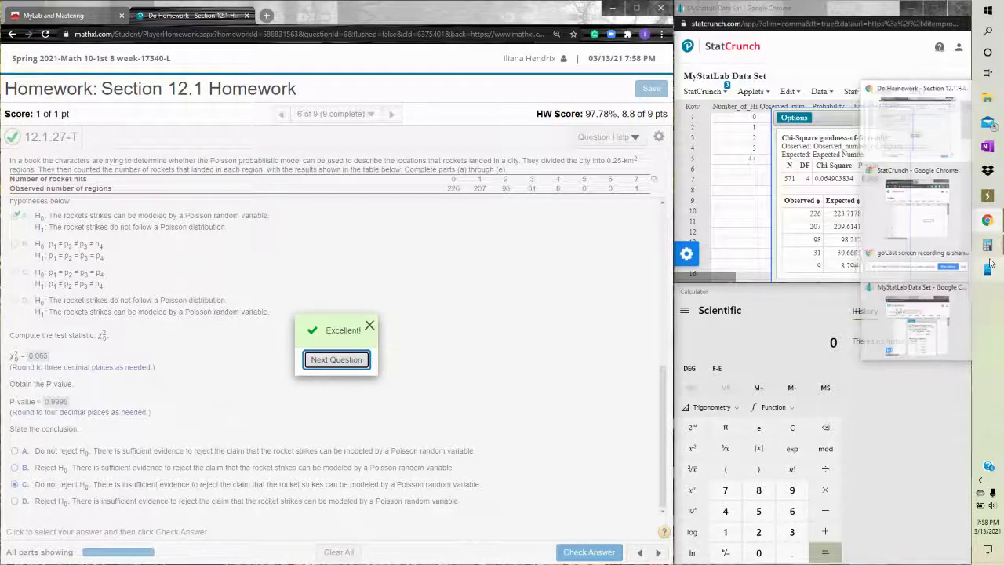
mouse_move(722, 269)
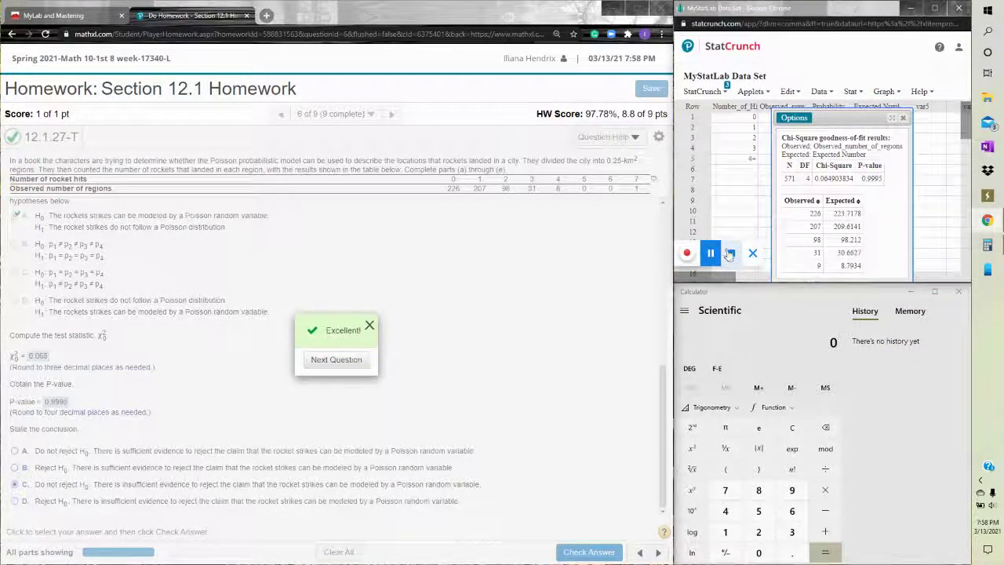